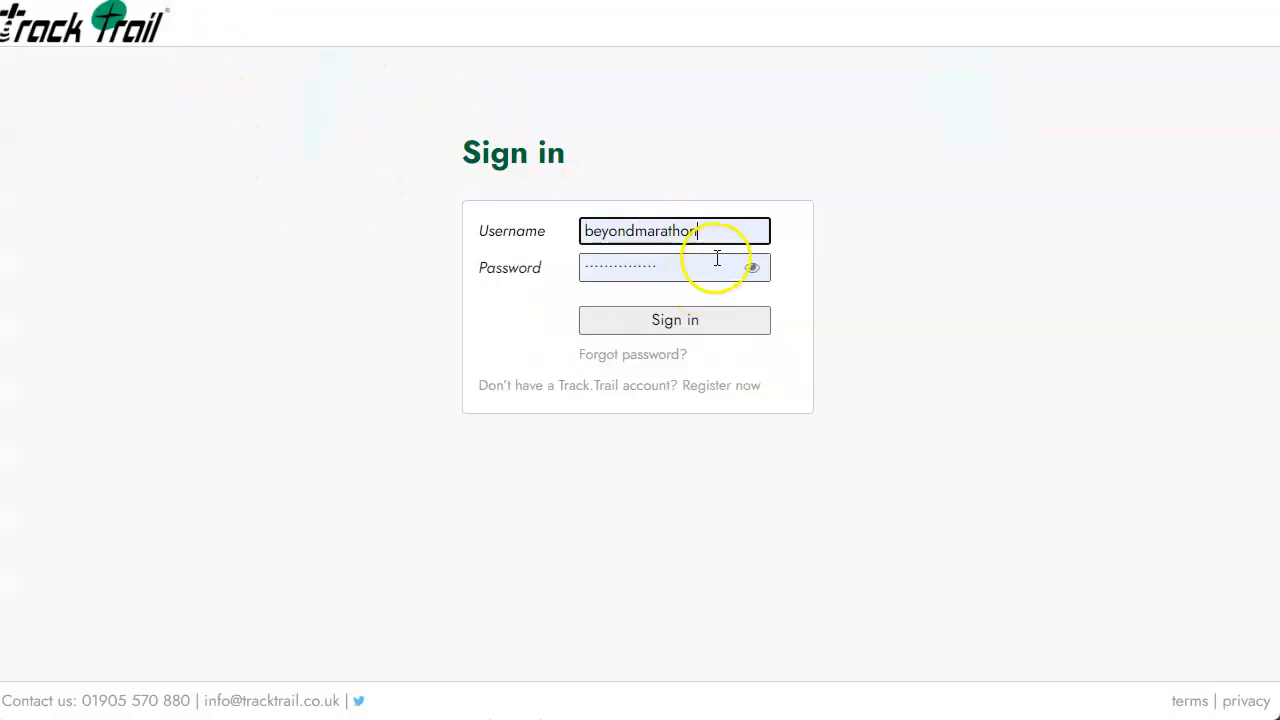
Sign in to the organiser account with its username and password.
{"action": "left_click", "coordinate": [693, 330]}
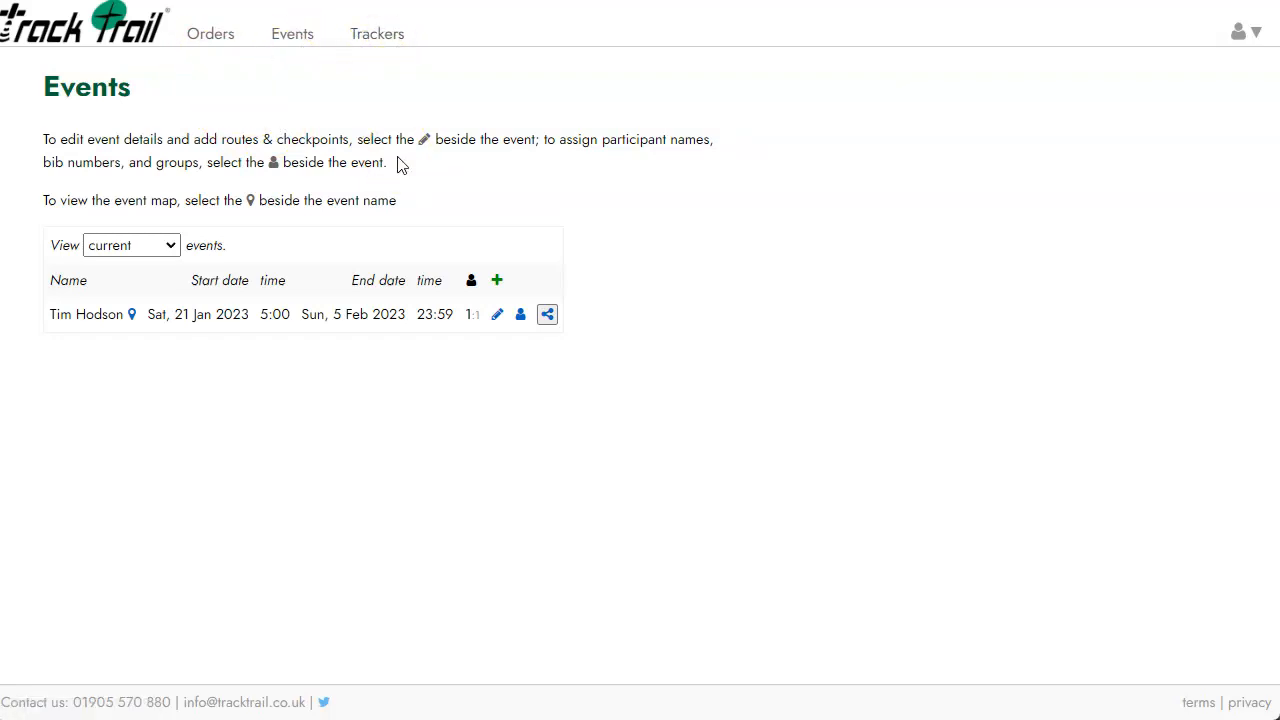
Open the Trackers list showing GSM trackers lt_2501 through lt_2511.
{"action": "left_click", "coordinate": [378, 40]}
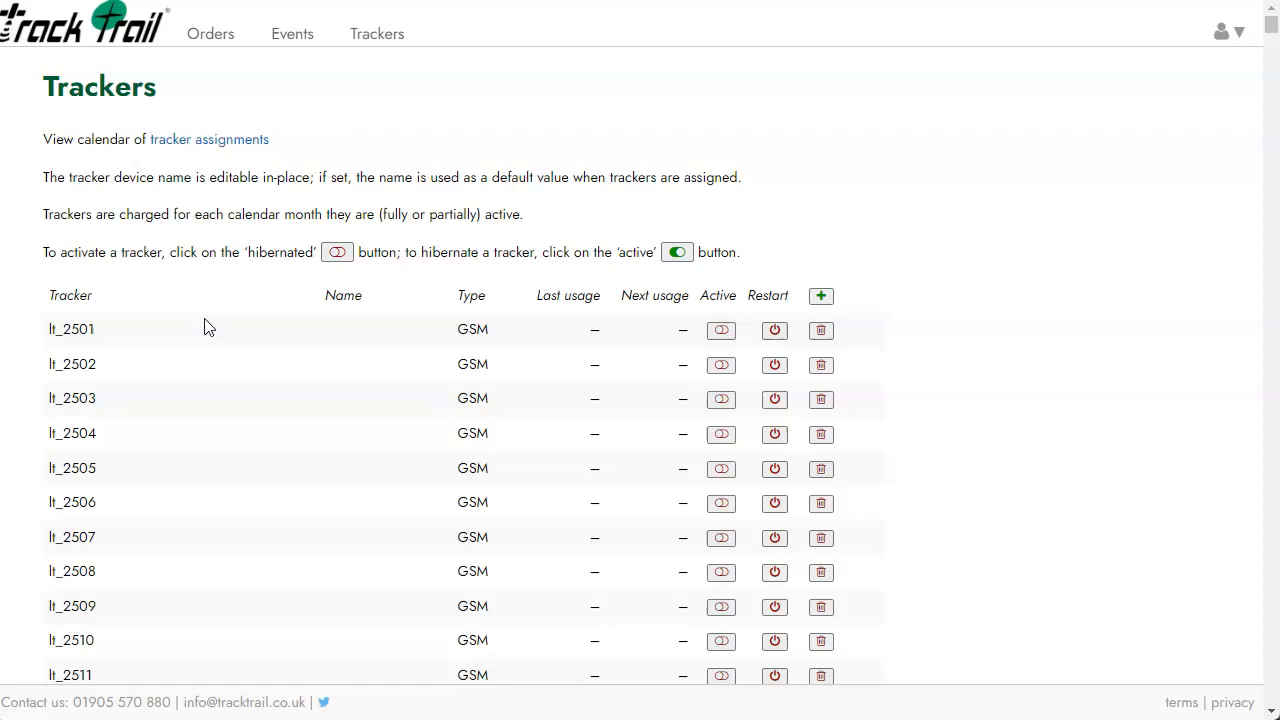
Name tracker lt_2501 'group1' and tracker lt_2502 'group2'.
{"action": "left_click", "coordinate": [331, 336]}
{"action": "type", "text": "group1"}
{"action": "left_click", "coordinate": [359, 367]}
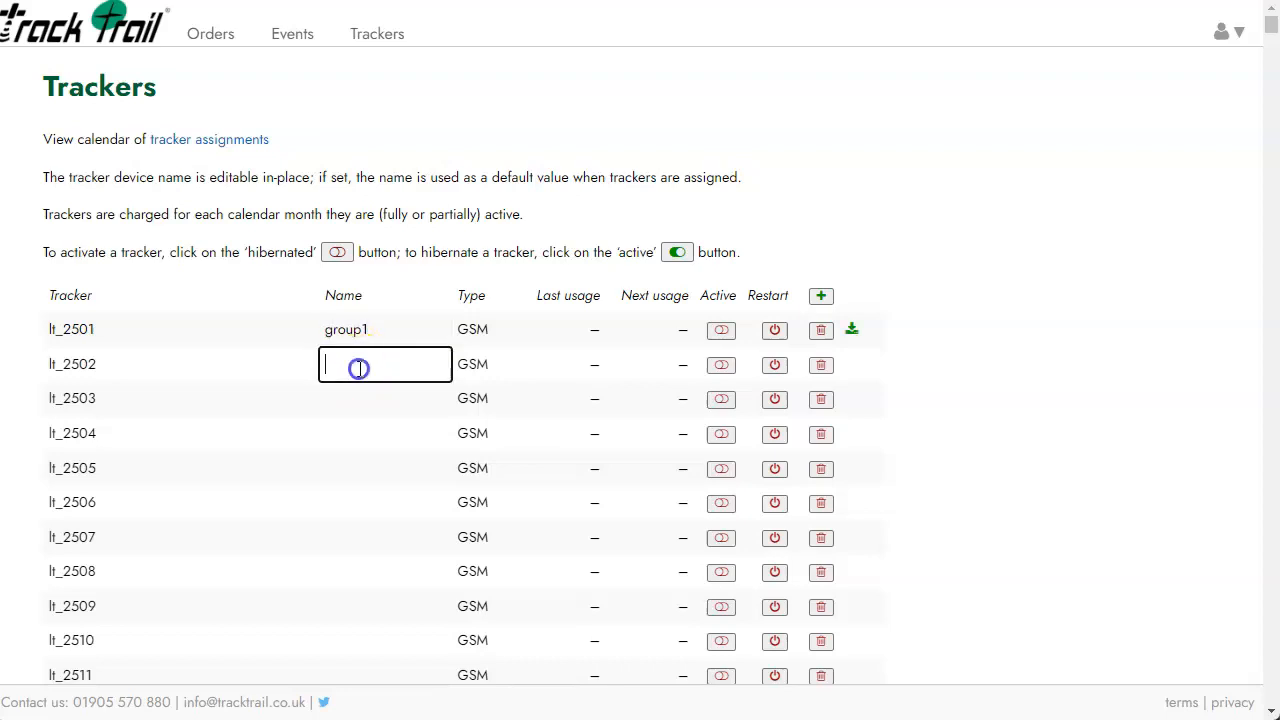
{"action": "type", "text": "group2"}
{"action": "left_click", "coordinate": [378, 398]}
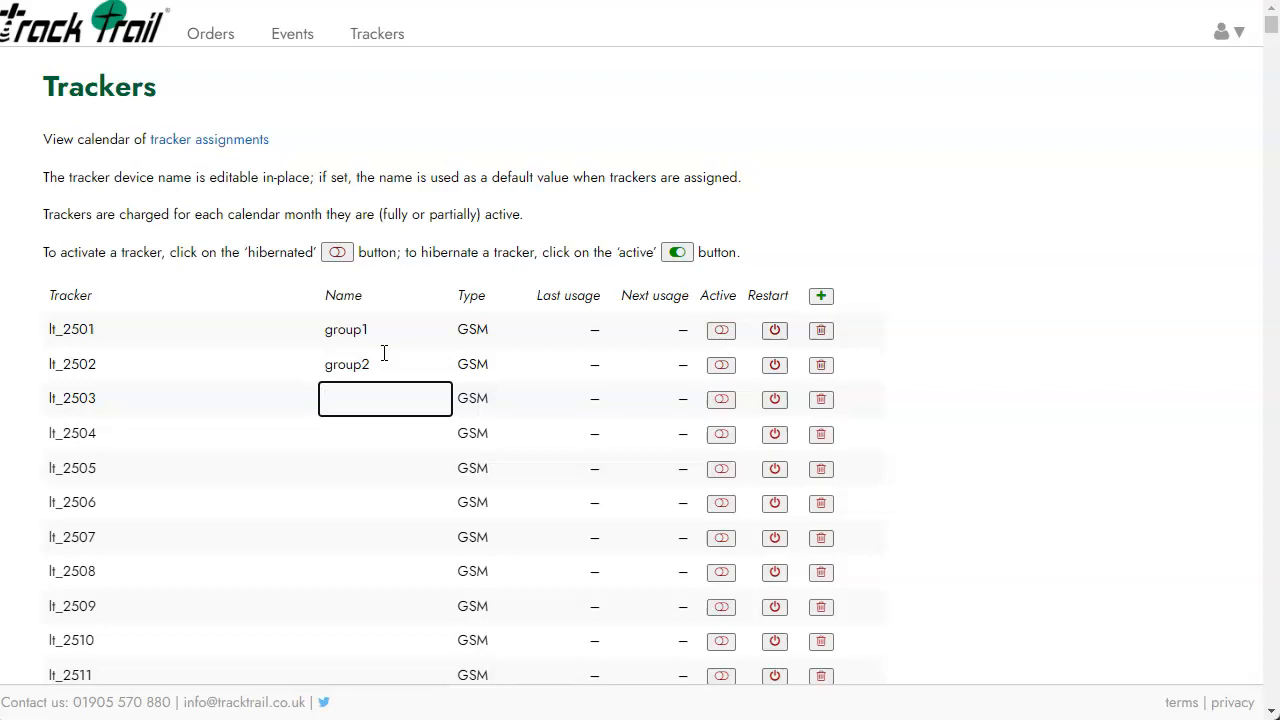
{"action": "left_click", "coordinate": [368, 330]}
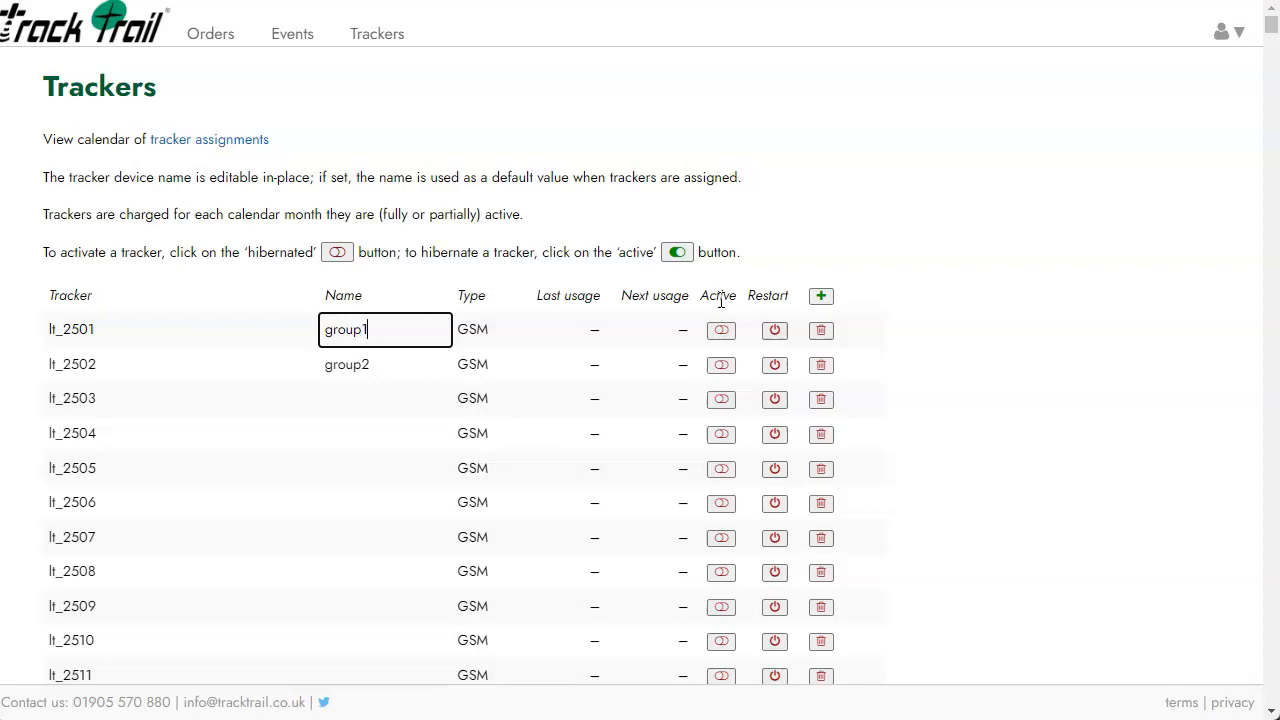
{"action": "left_click", "coordinate": [722, 328]}
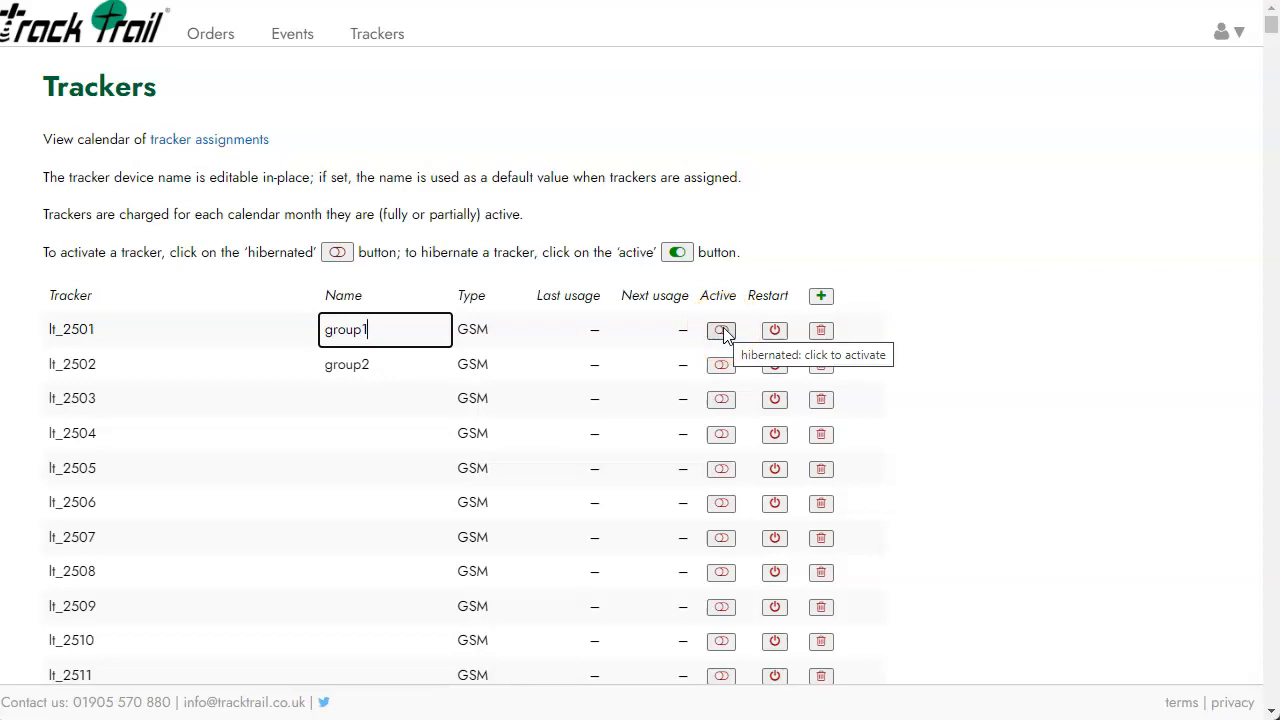
{"action": "left_click", "coordinate": [729, 314]}
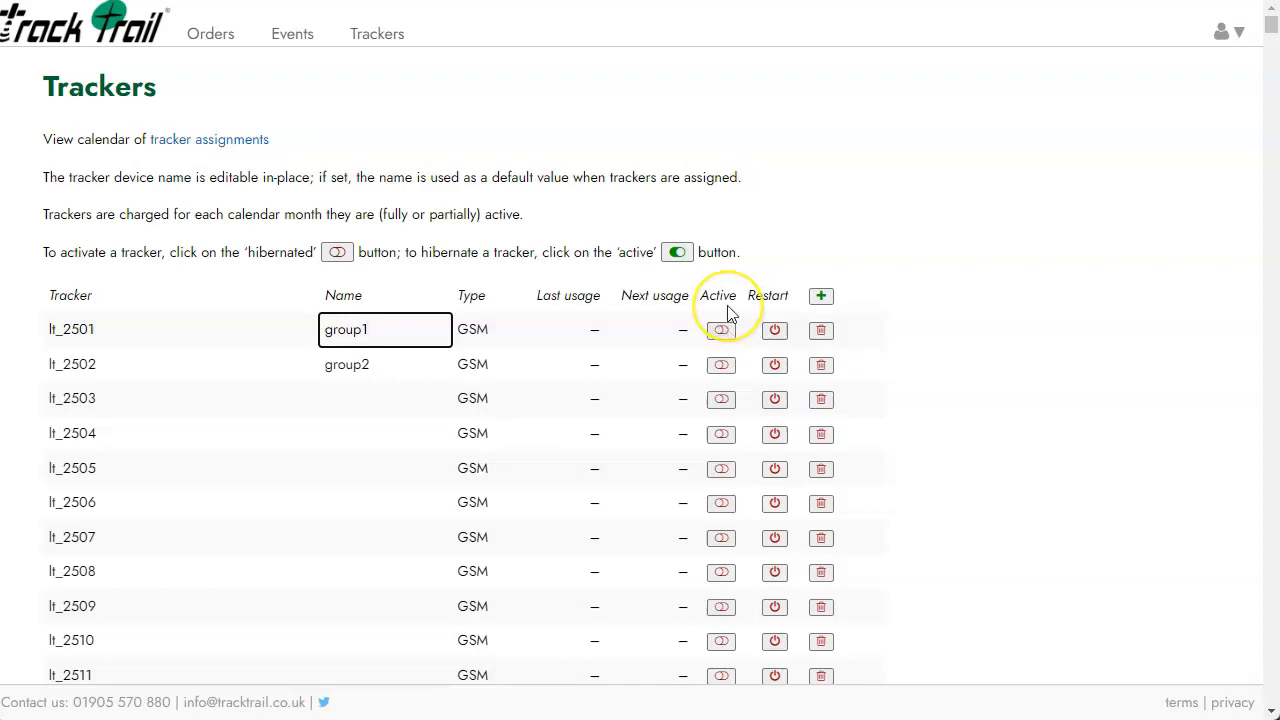
{"action": "left_click", "coordinate": [677, 264]}
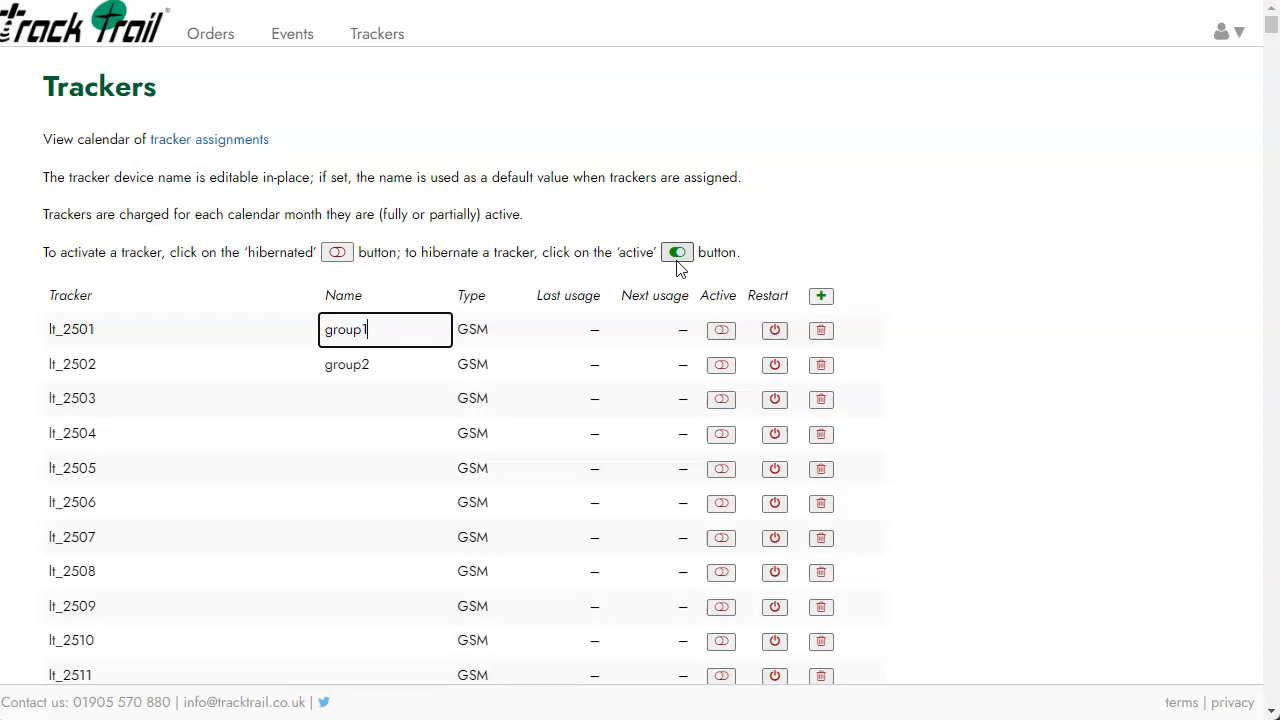
{"action": "left_click", "coordinate": [731, 336]}
{"action": "left_click", "coordinate": [724, 333]}
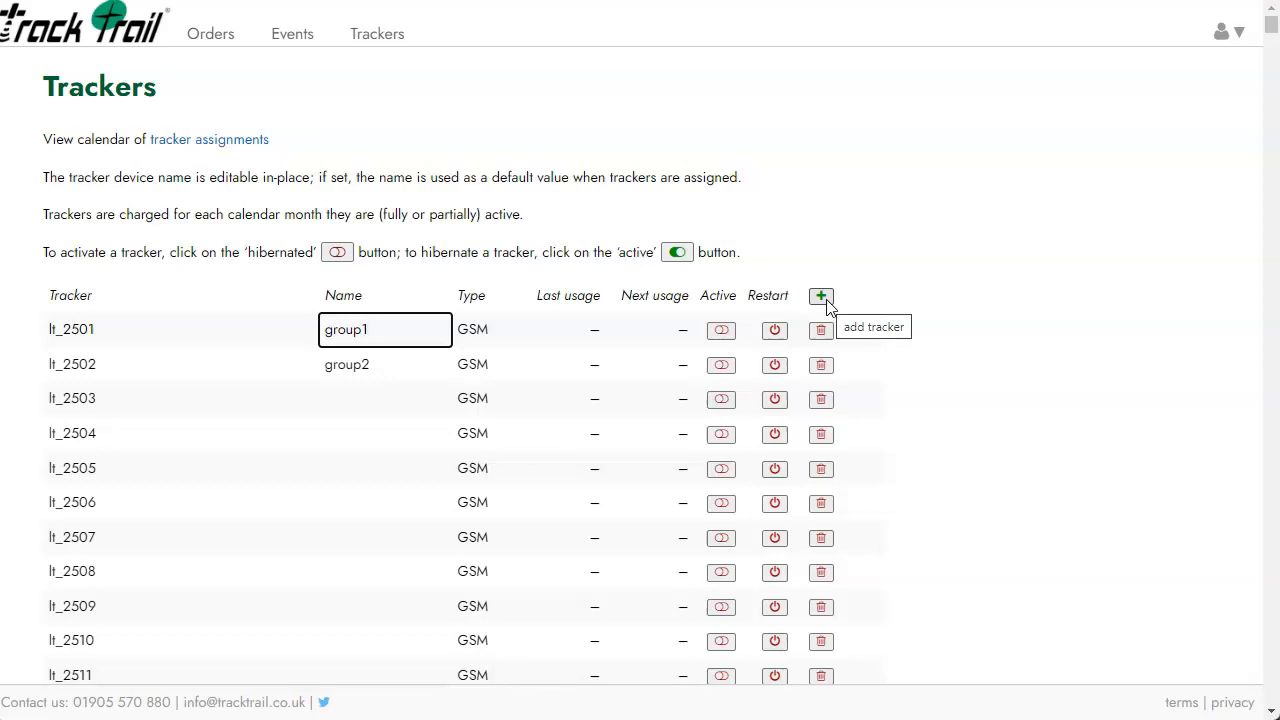
{"action": "left_click", "coordinate": [823, 298]}
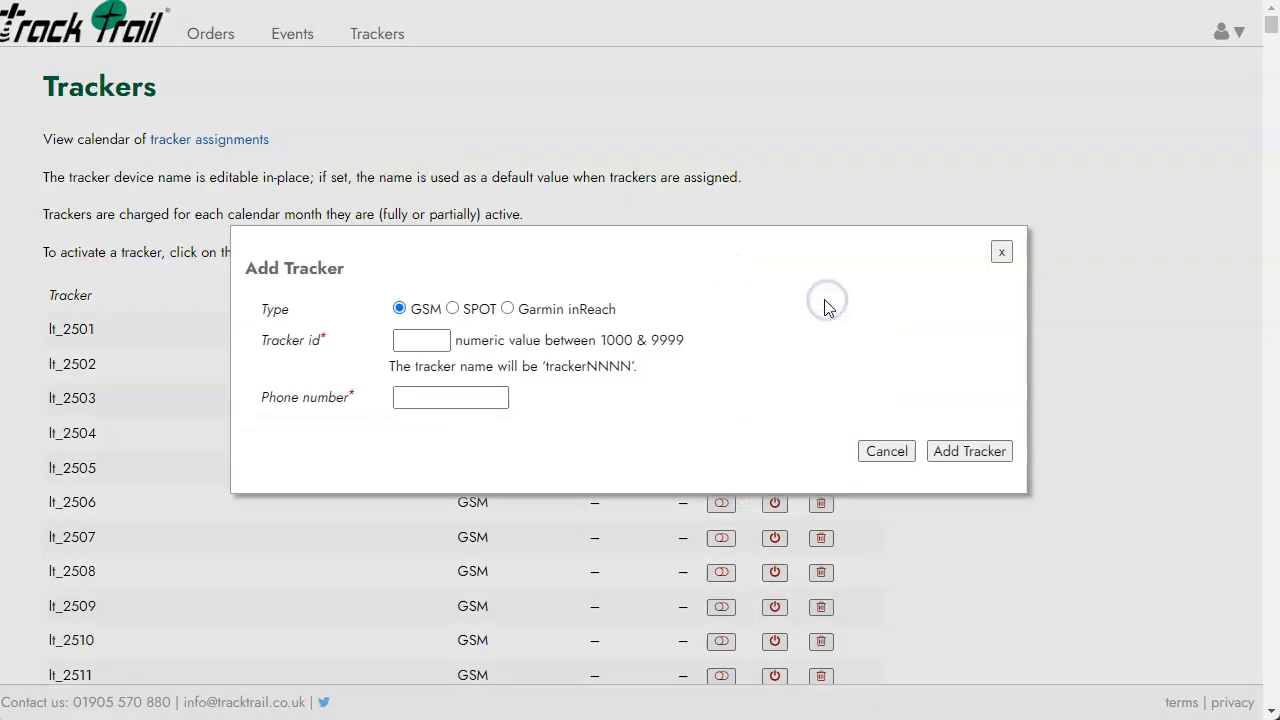
{"action": "left_click", "coordinate": [451, 310]}
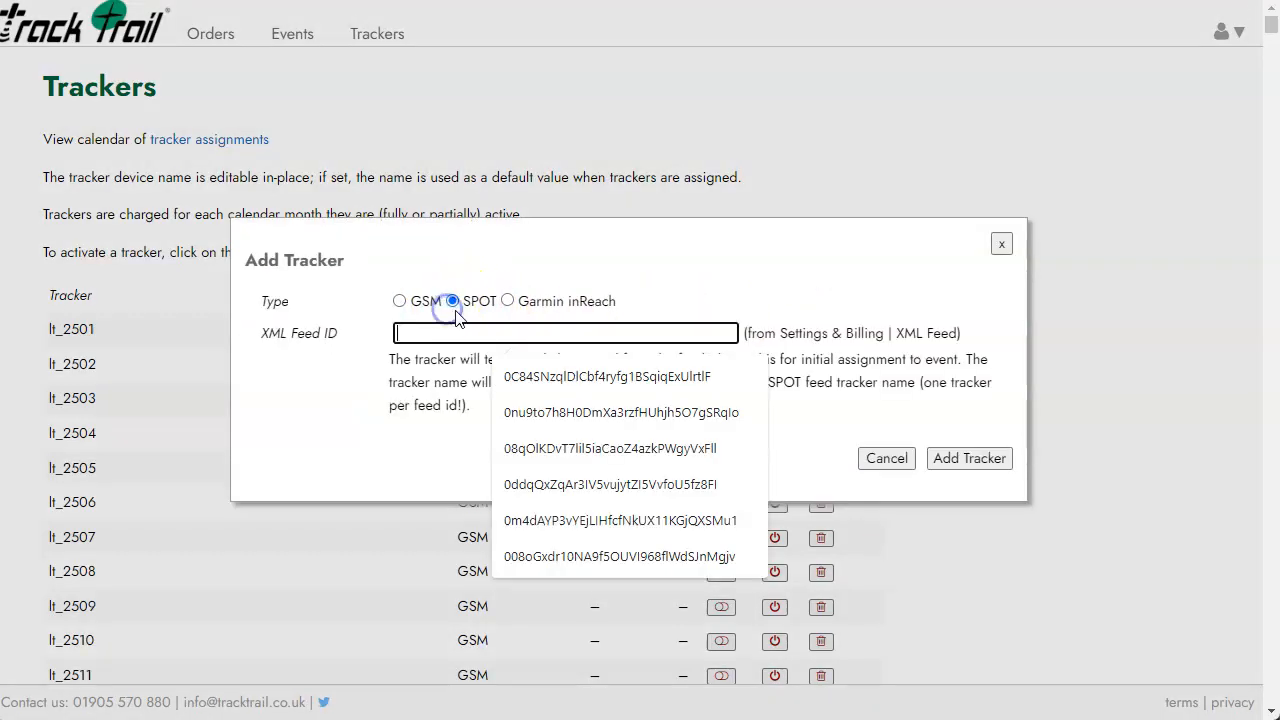
{"action": "left_click", "coordinate": [507, 301]}
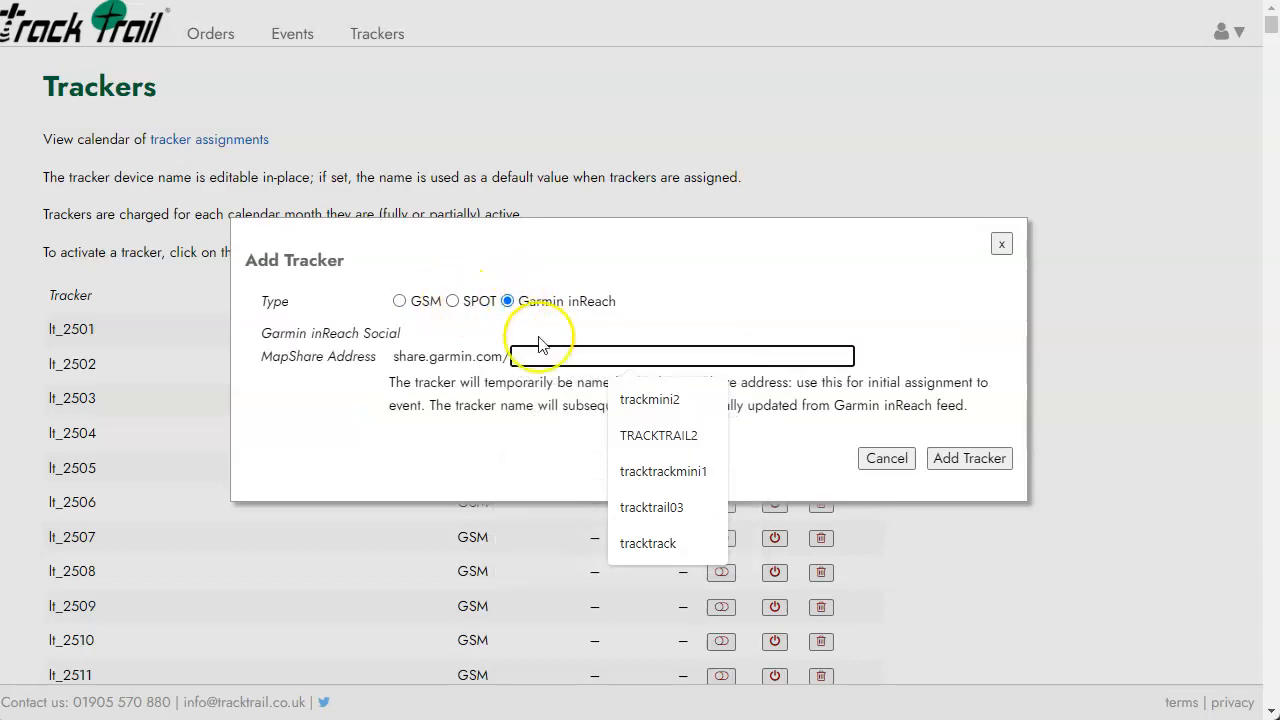
{"action": "left_click", "coordinate": [1001, 245]}
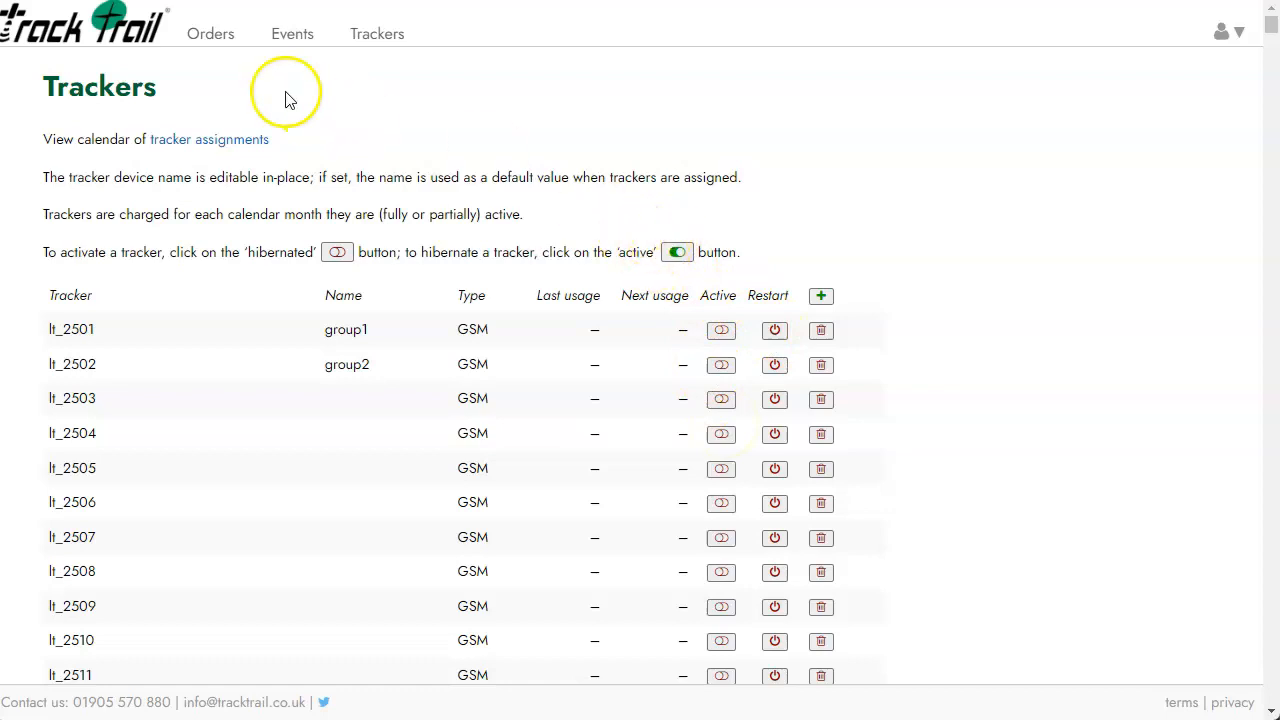
Go to the Orders page to view the current tracker order.
{"action": "left_click", "coordinate": [212, 36]}
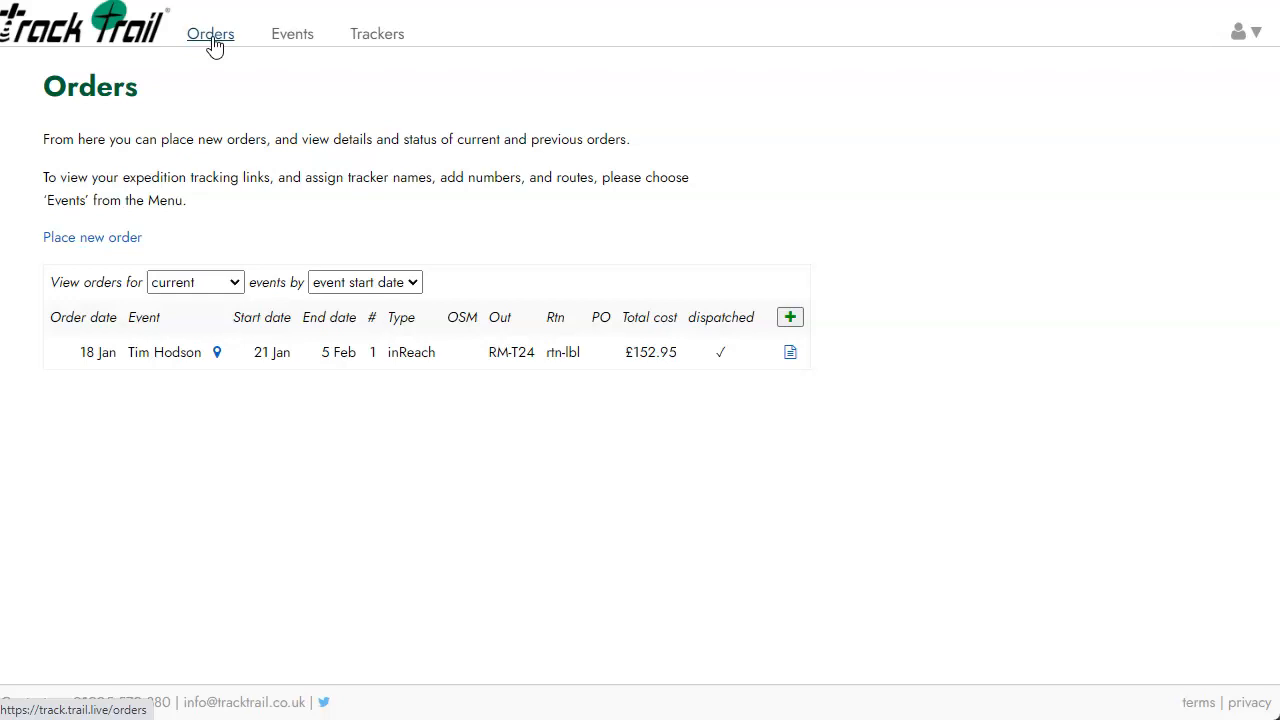
{"action": "left_click", "coordinate": [110, 247]}
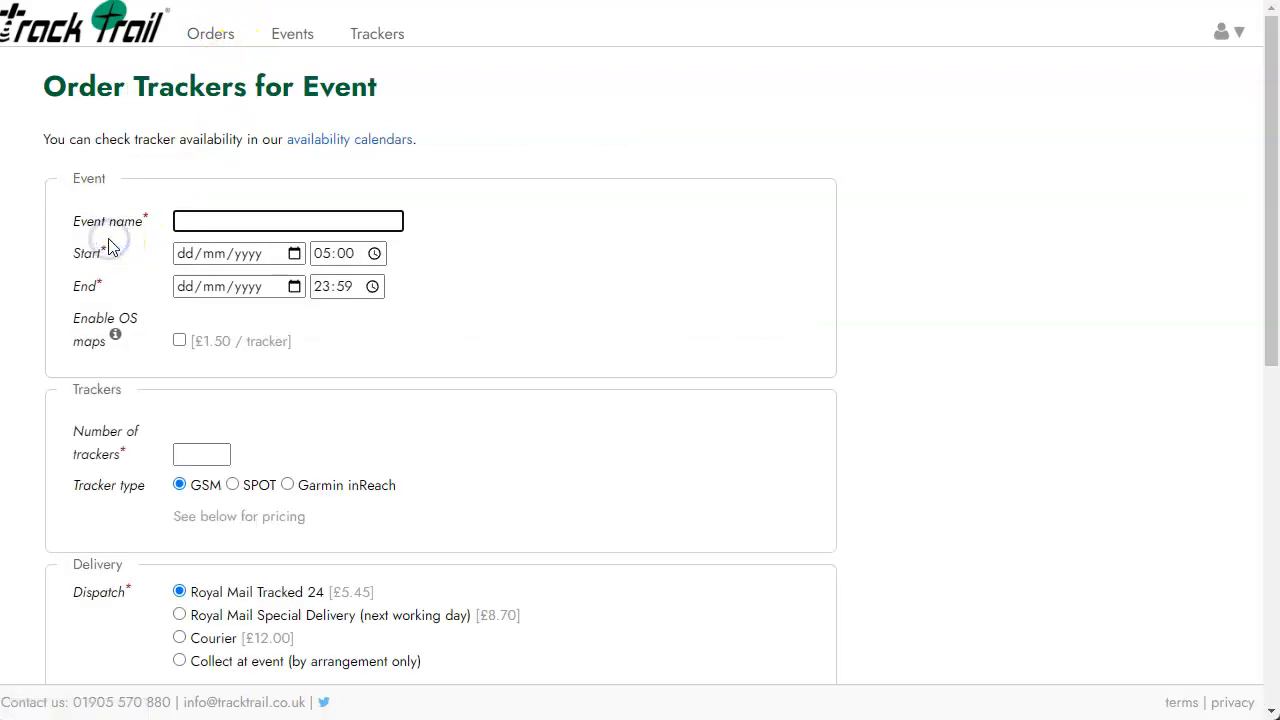
{"action": "scroll", "coordinate": [284, 186], "scroll_direction": "down", "scroll_amount": 1}
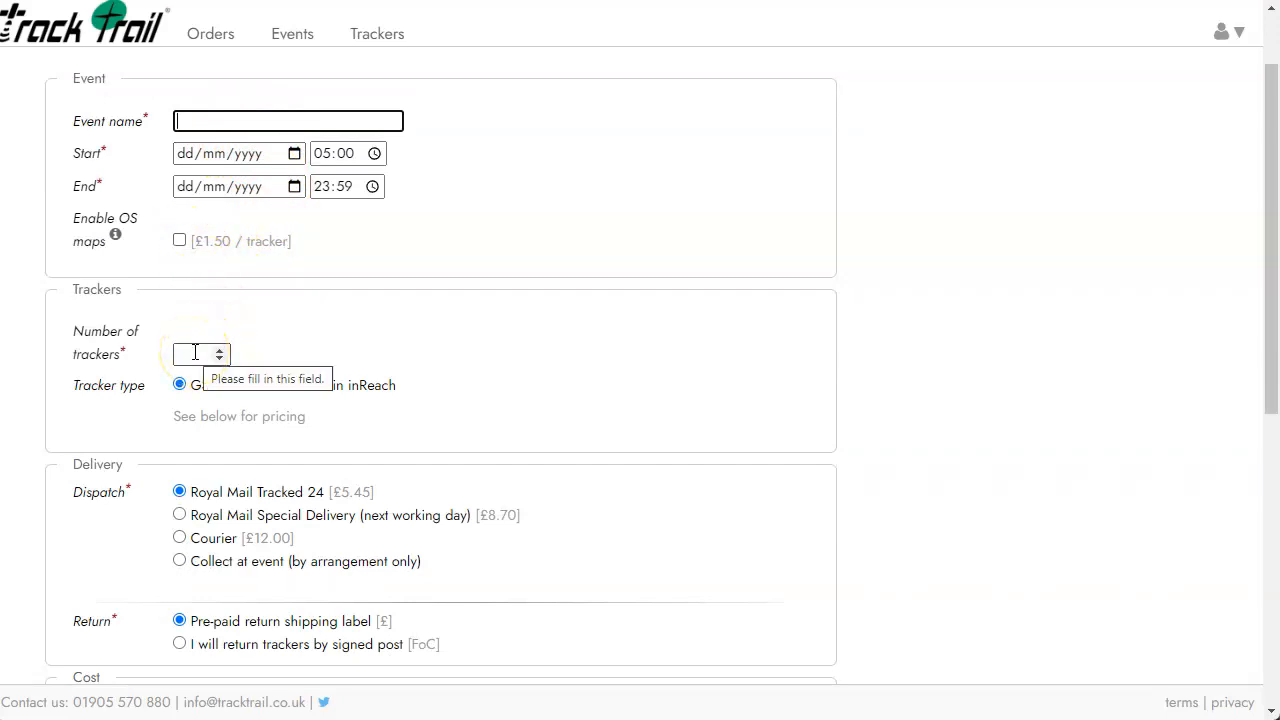
{"action": "scroll", "coordinate": [195, 352], "scroll_direction": "down", "scroll_amount": 2}
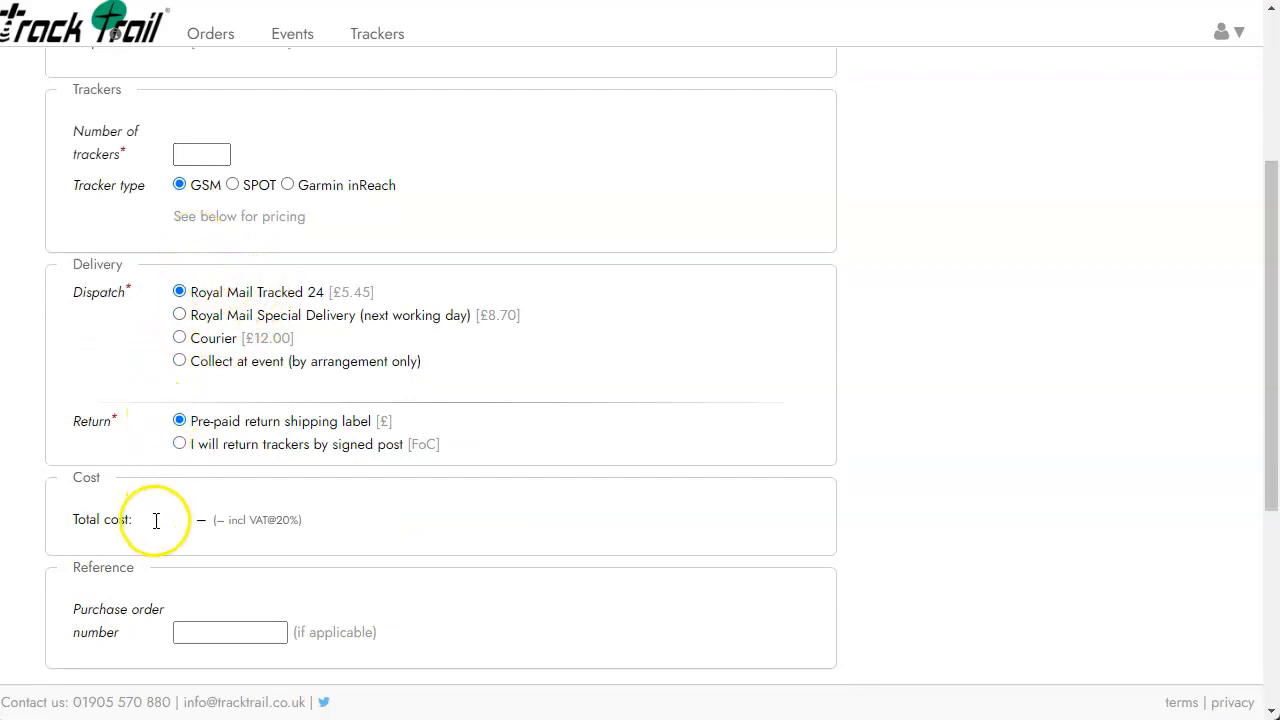
{"action": "scroll", "coordinate": [174, 510], "scroll_direction": "down", "scroll_amount": 2}
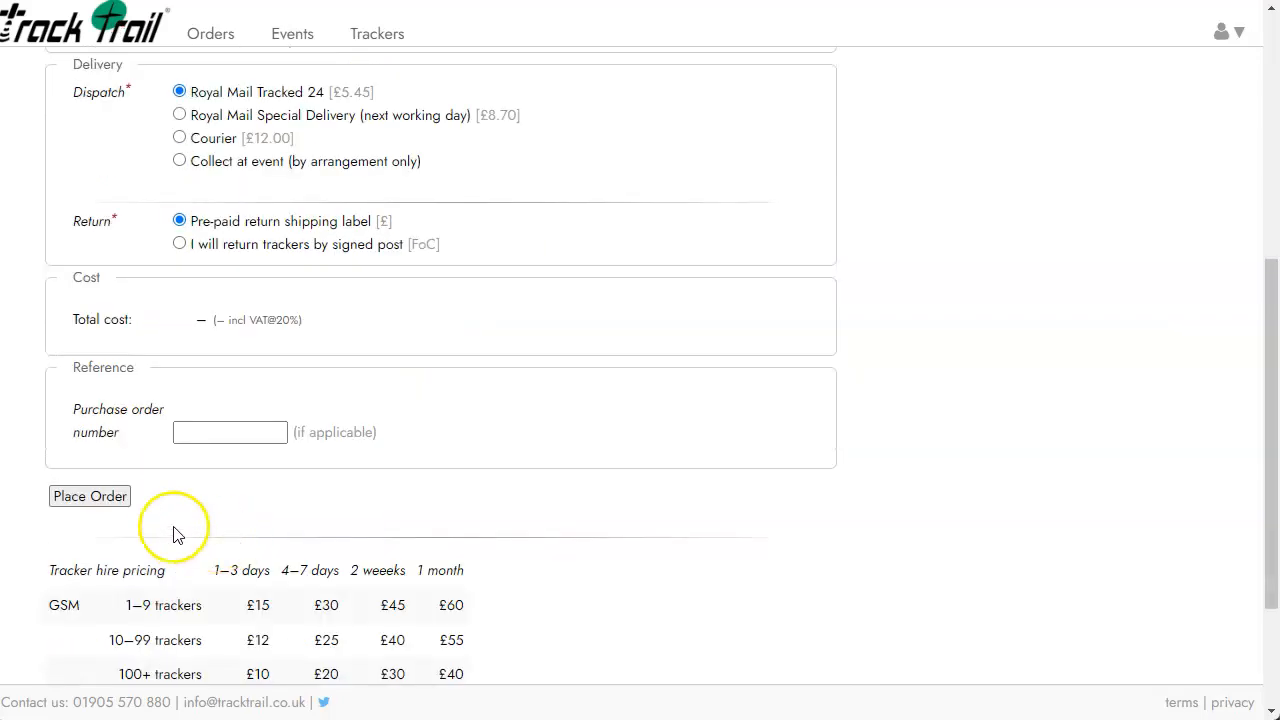
{"action": "left_click", "coordinate": [122, 496]}
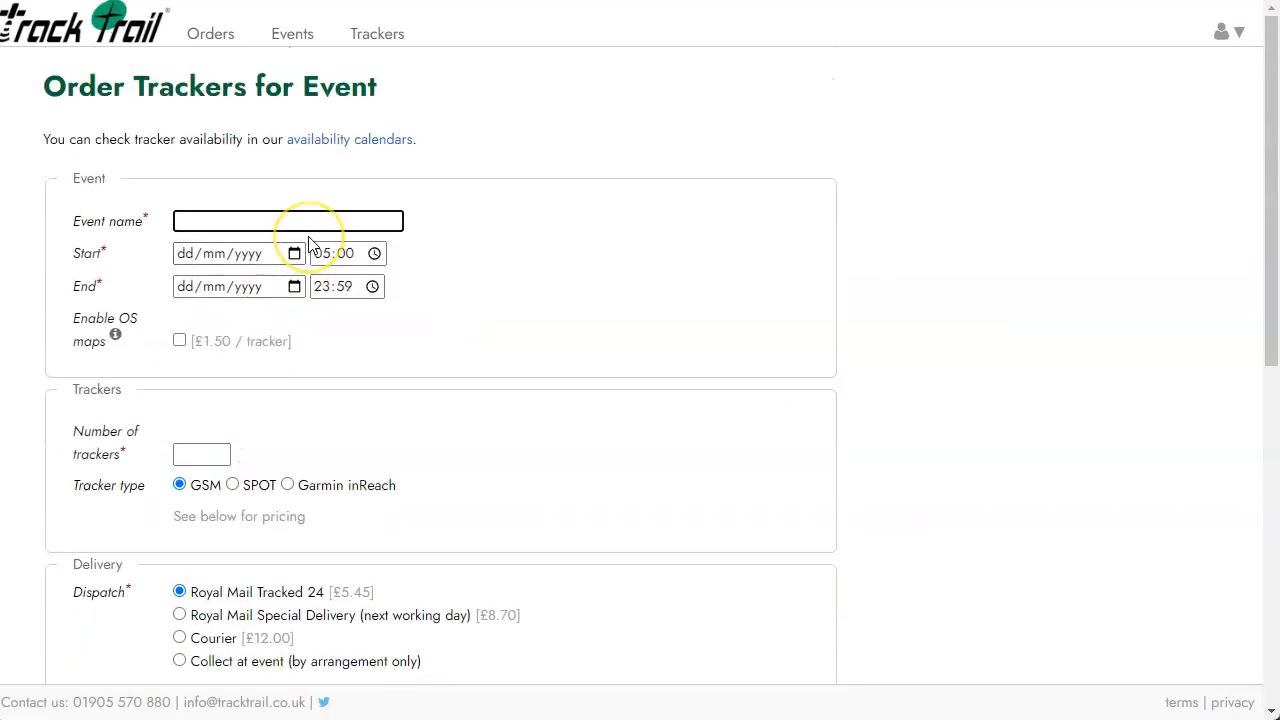
{"action": "left_click", "coordinate": [216, 52]}
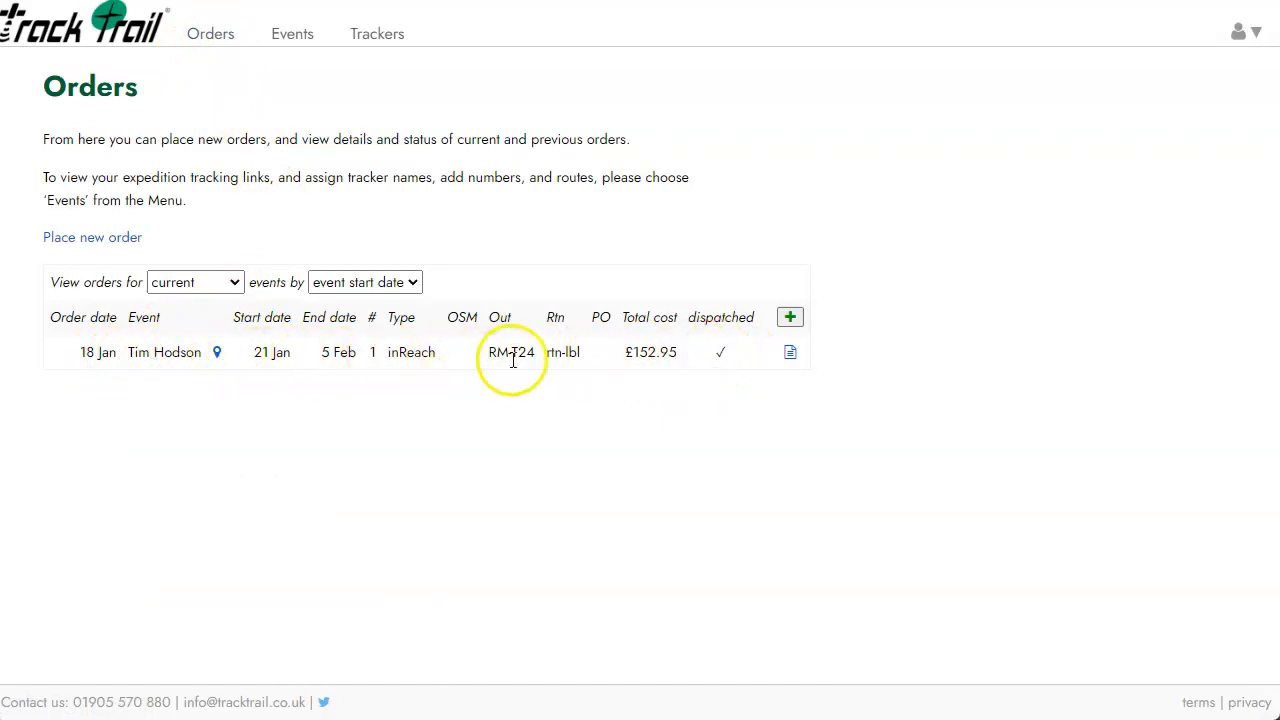
{"action": "mouse_move", "coordinate": [517, 362]}
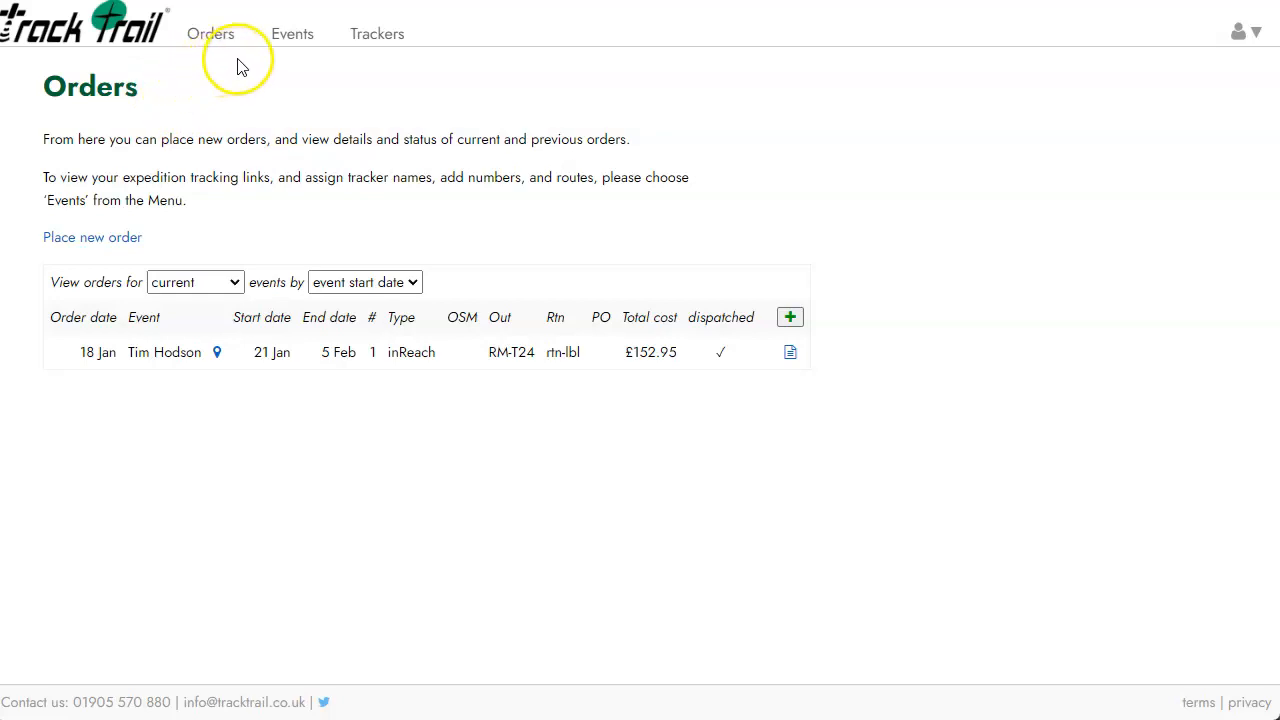
Open the Events list and start a new event with the green plus button.
{"action": "left_click", "coordinate": [292, 36]}
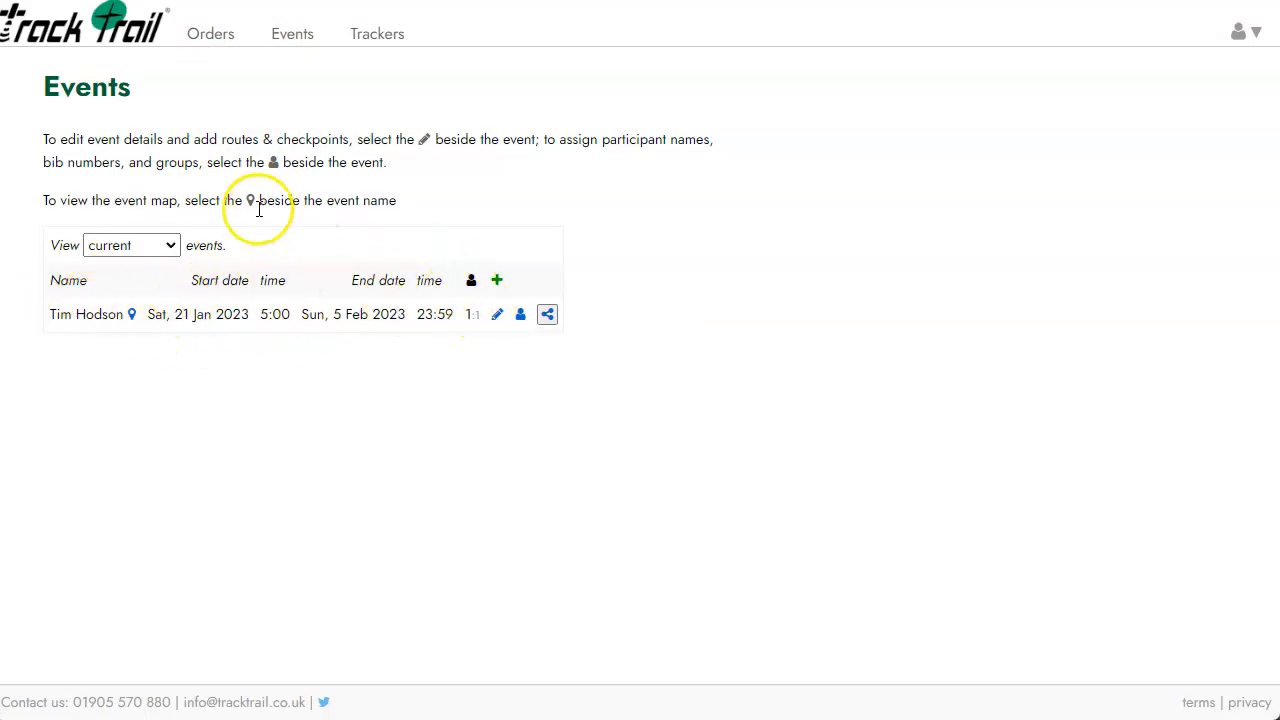
{"action": "left_click", "coordinate": [498, 281]}
Name the new event 'Bronze Feb' and schedule it from 1 to 2 February 2023.
{"action": "left_click", "coordinate": [296, 176]}
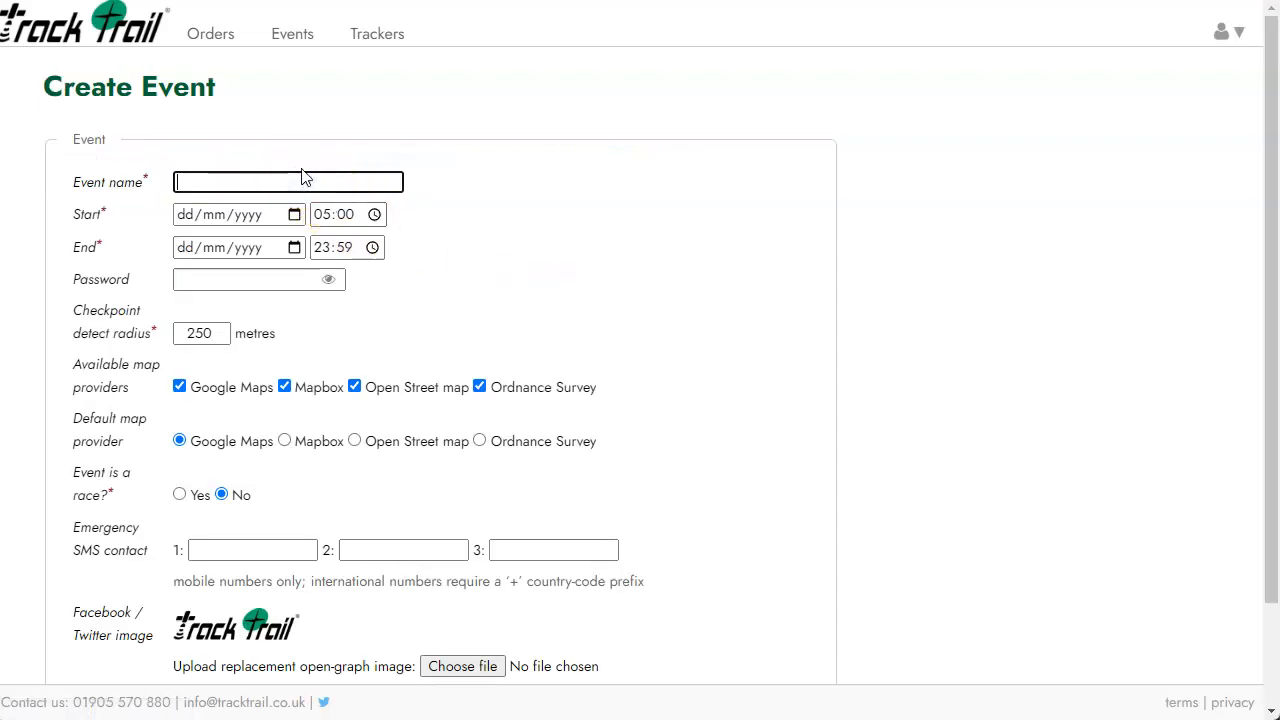
{"action": "type", "text": "Bronze Feb"}
{"action": "left_click", "coordinate": [294, 214]}
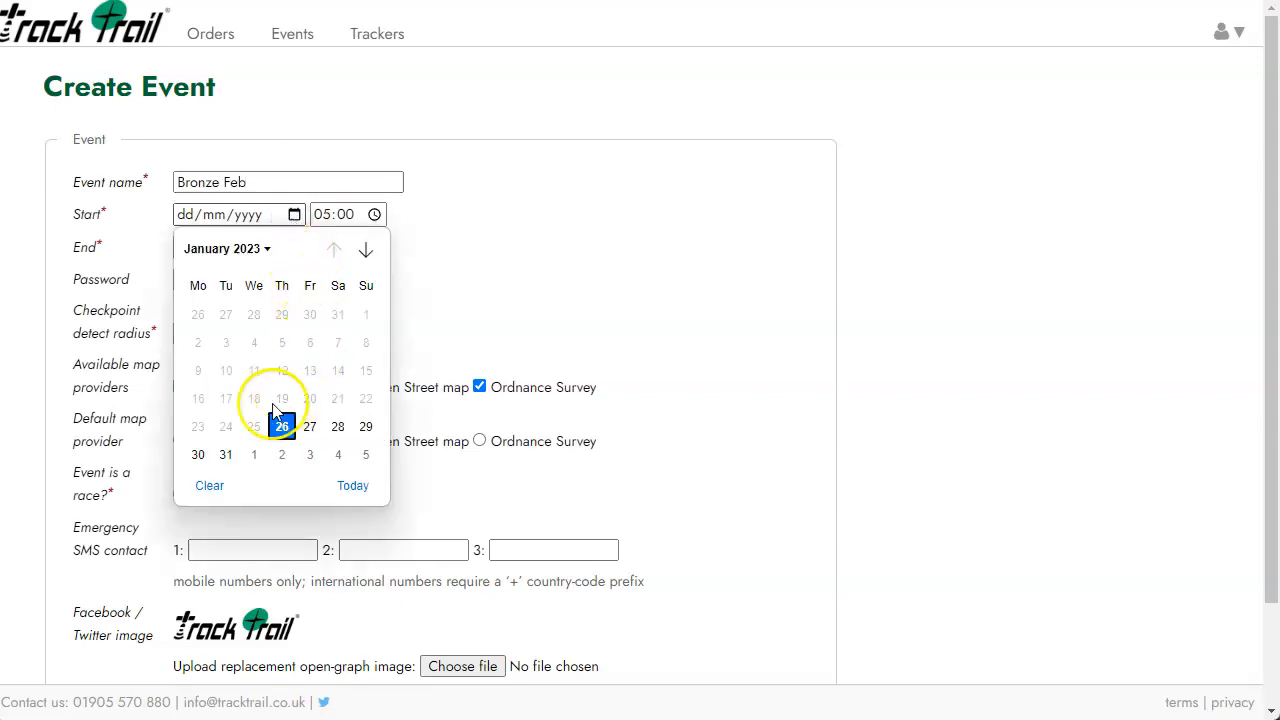
{"action": "left_click", "coordinate": [254, 455]}
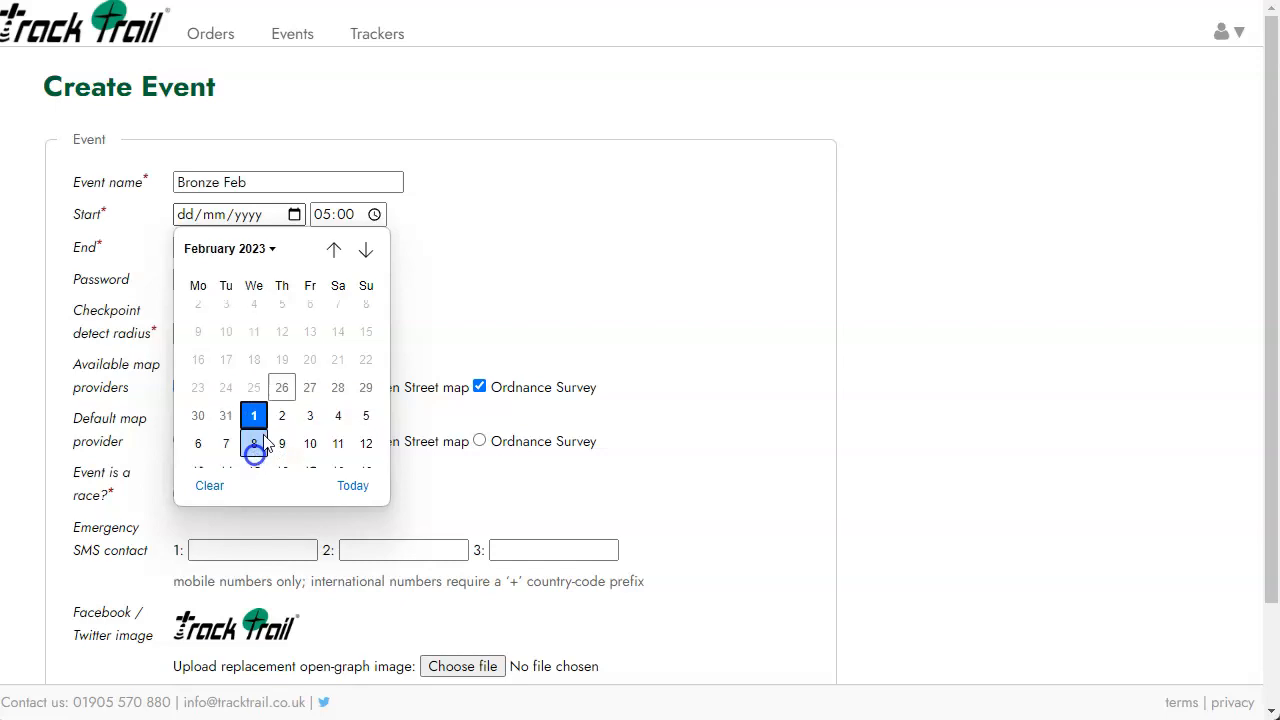
{"action": "left_click", "coordinate": [294, 247]}
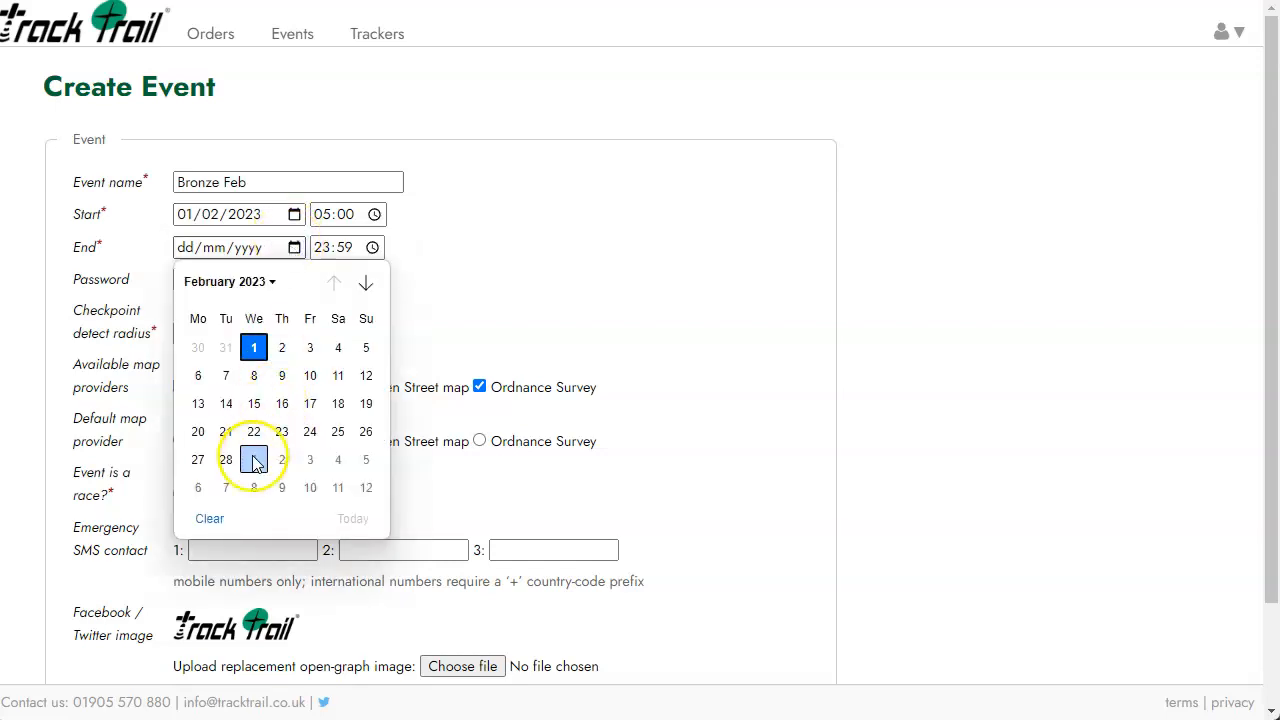
{"action": "left_click", "coordinate": [282, 347]}
{"action": "left_click", "coordinate": [322, 214]}
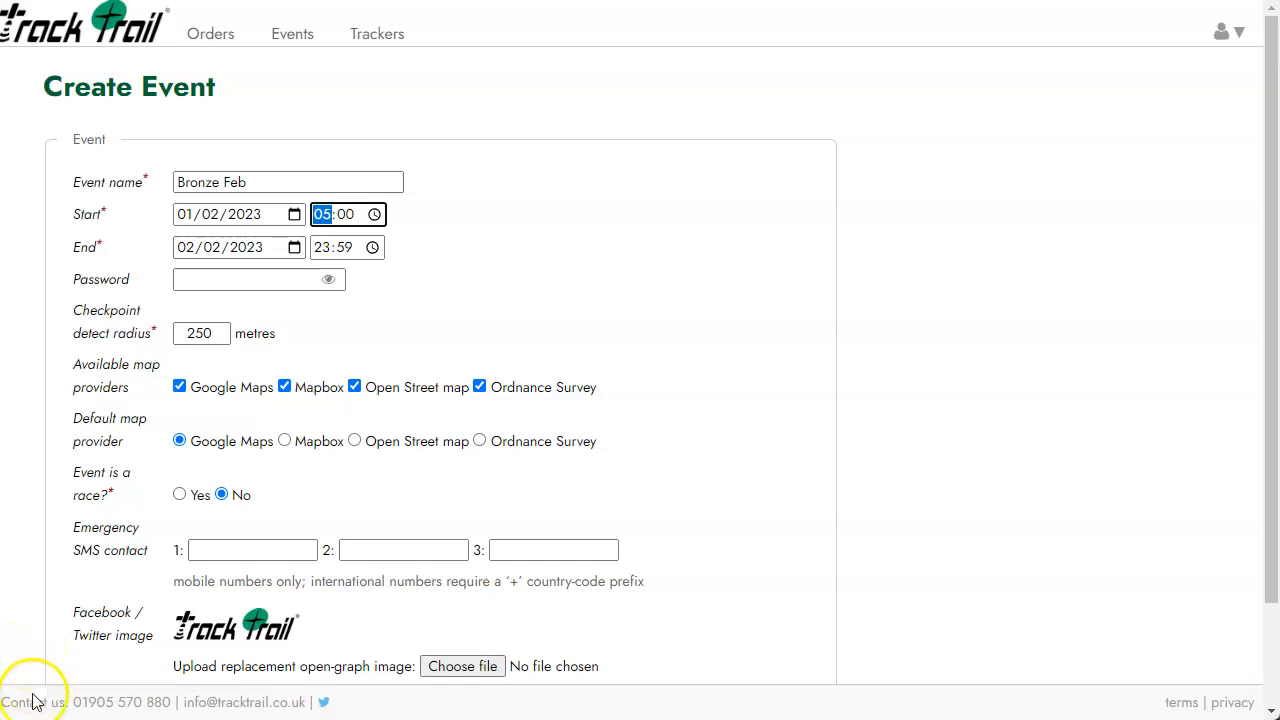
{"action": "left_click", "coordinate": [140, 600]}
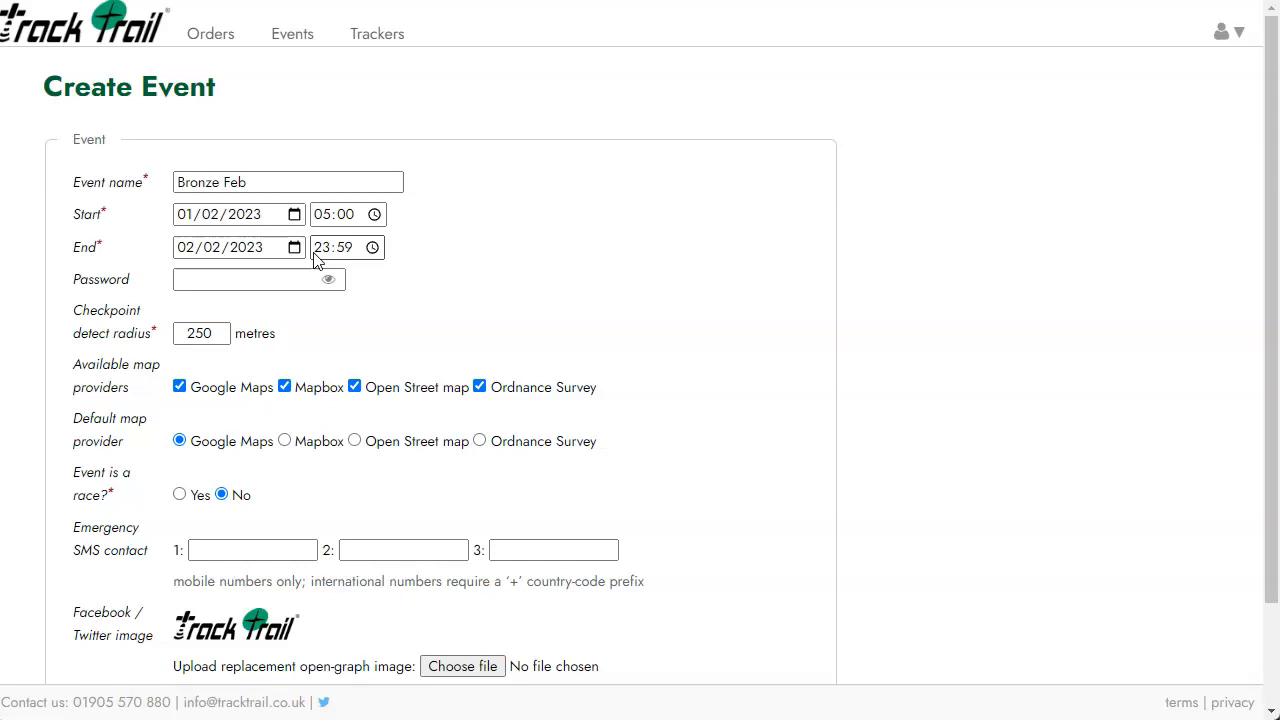
{"action": "left_click", "coordinate": [322, 247]}
{"action": "left_click", "coordinate": [335, 214]}
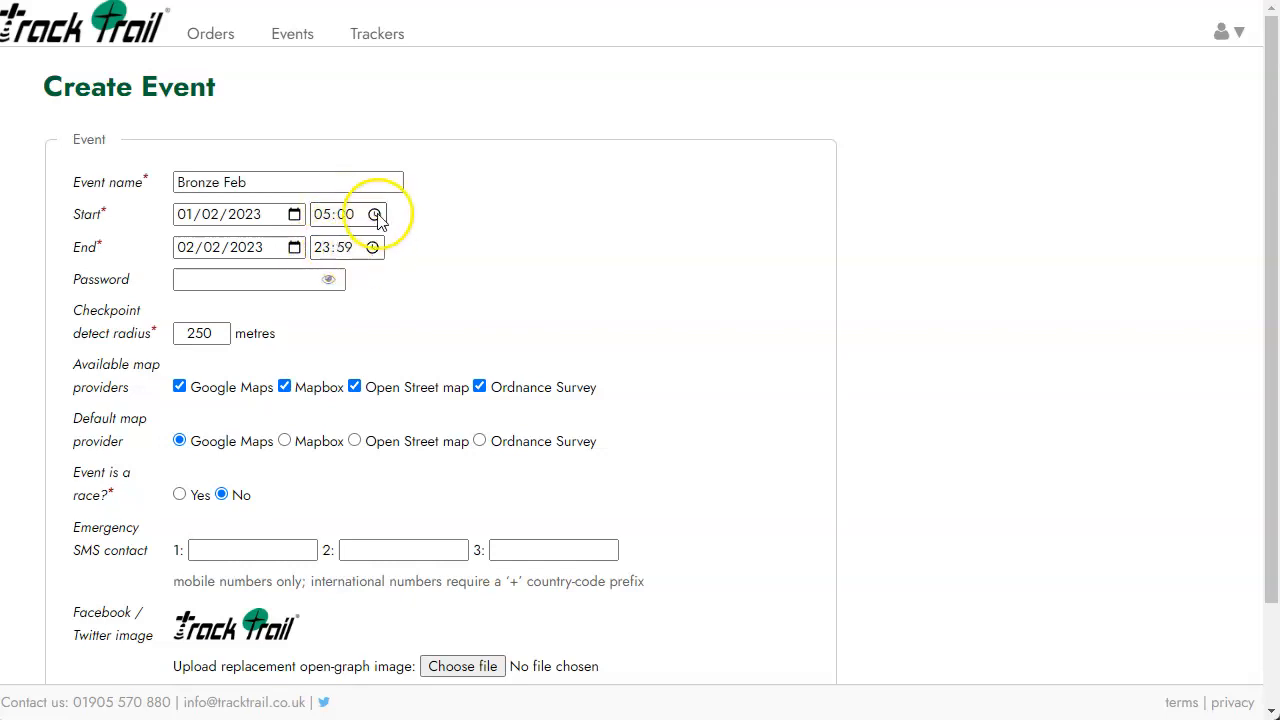
{"action": "left_click", "coordinate": [214, 279]}
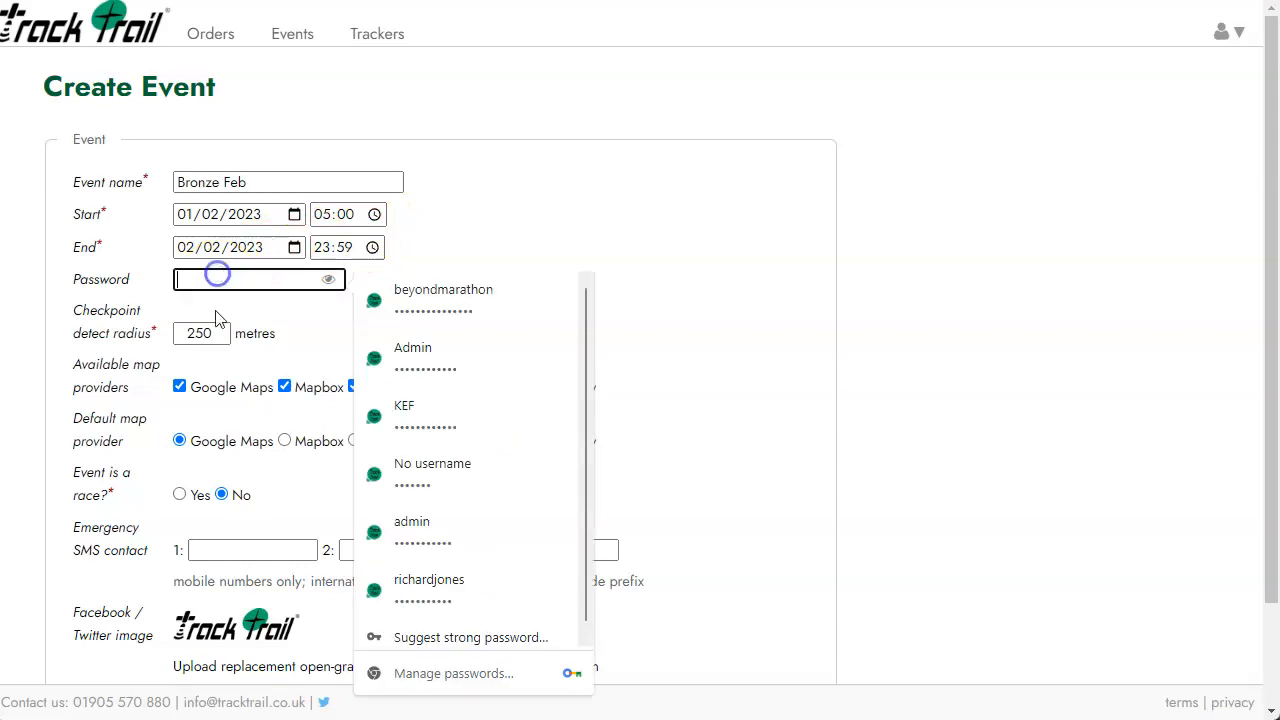
{"action": "left_click", "coordinate": [507, 219]}
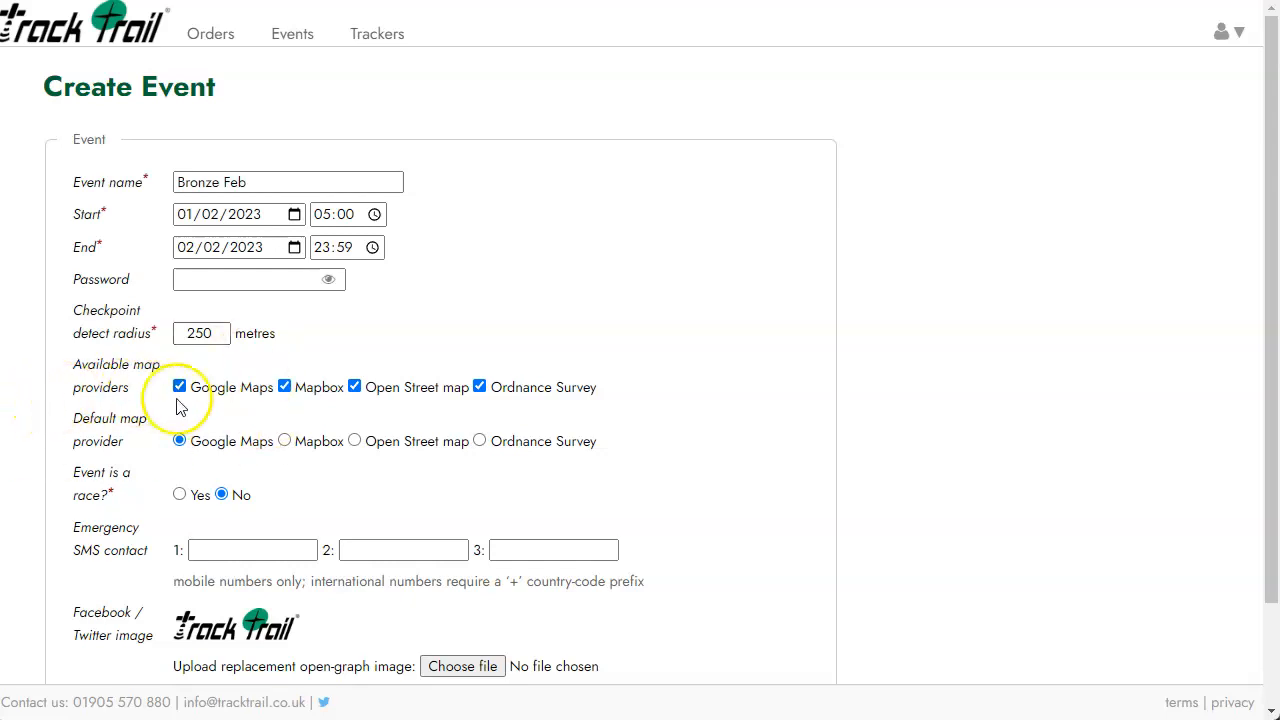
Keep Mapbox and Ordnance Survey ticked as providers, with Ordnance Survey as default map.
{"action": "left_click", "coordinate": [284, 386]}
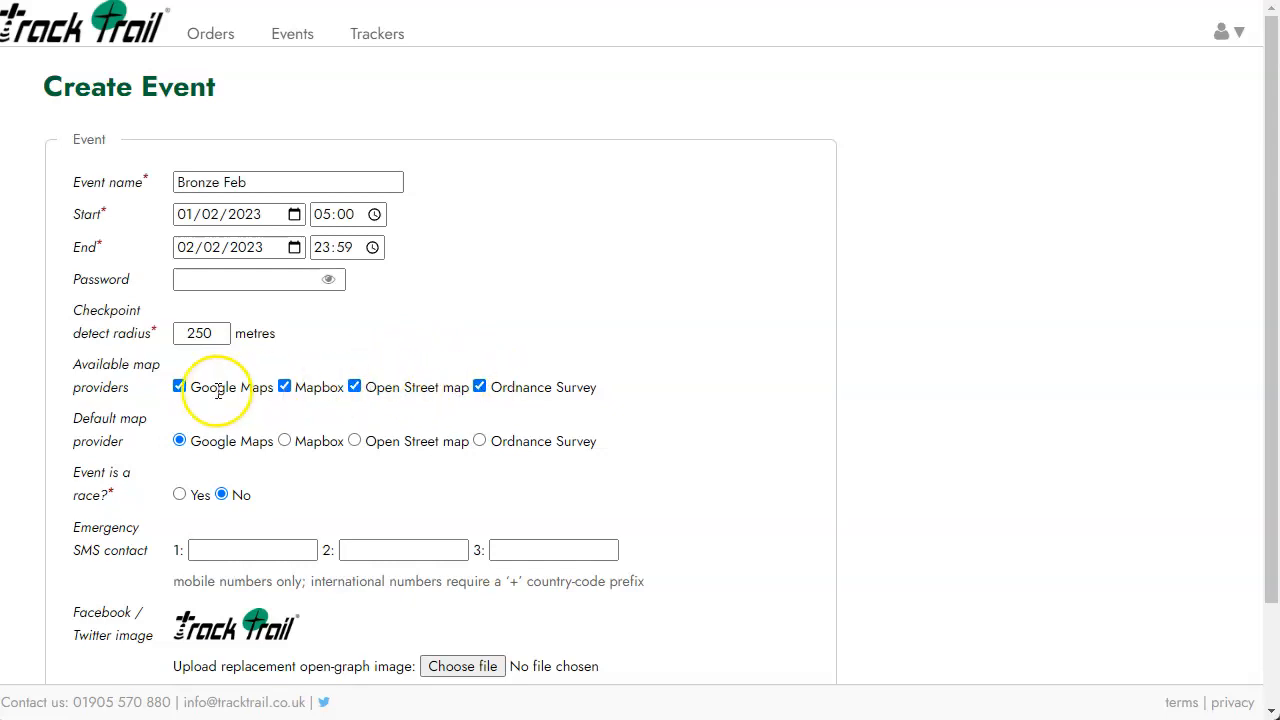
{"action": "left_click", "coordinate": [480, 386]}
{"action": "left_click", "coordinate": [480, 386]}
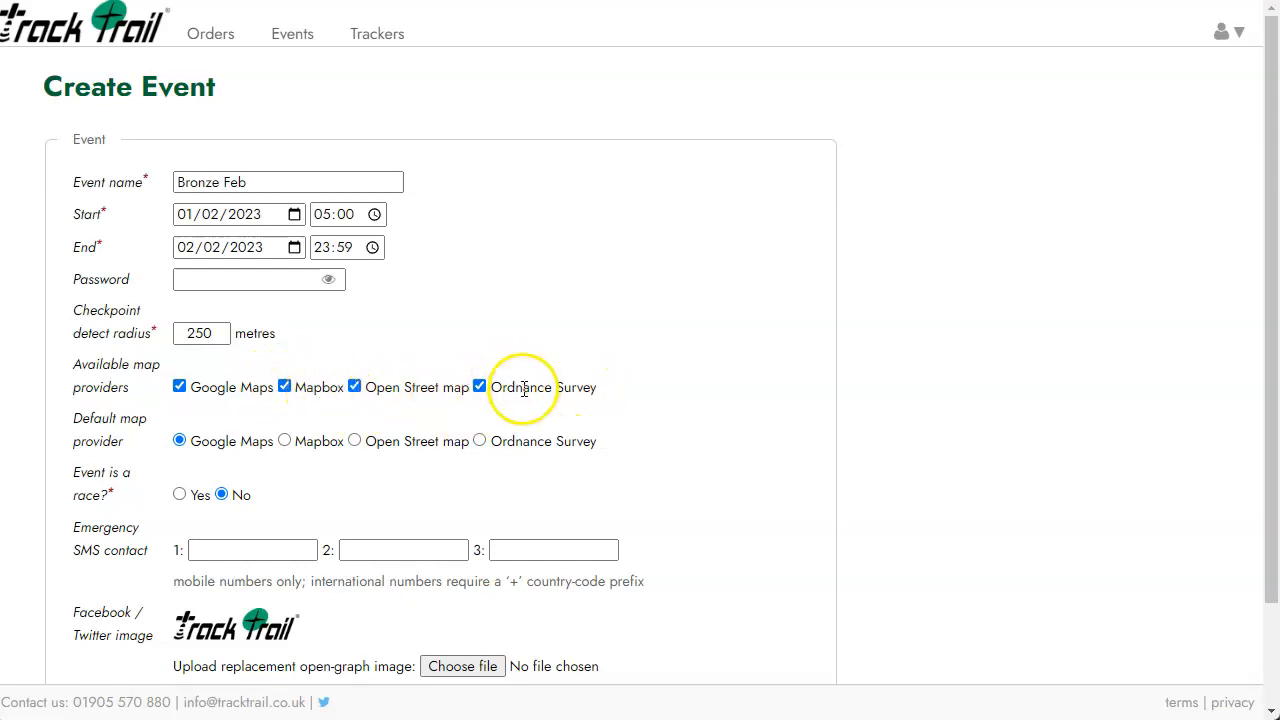
{"action": "left_click", "coordinate": [480, 442]}
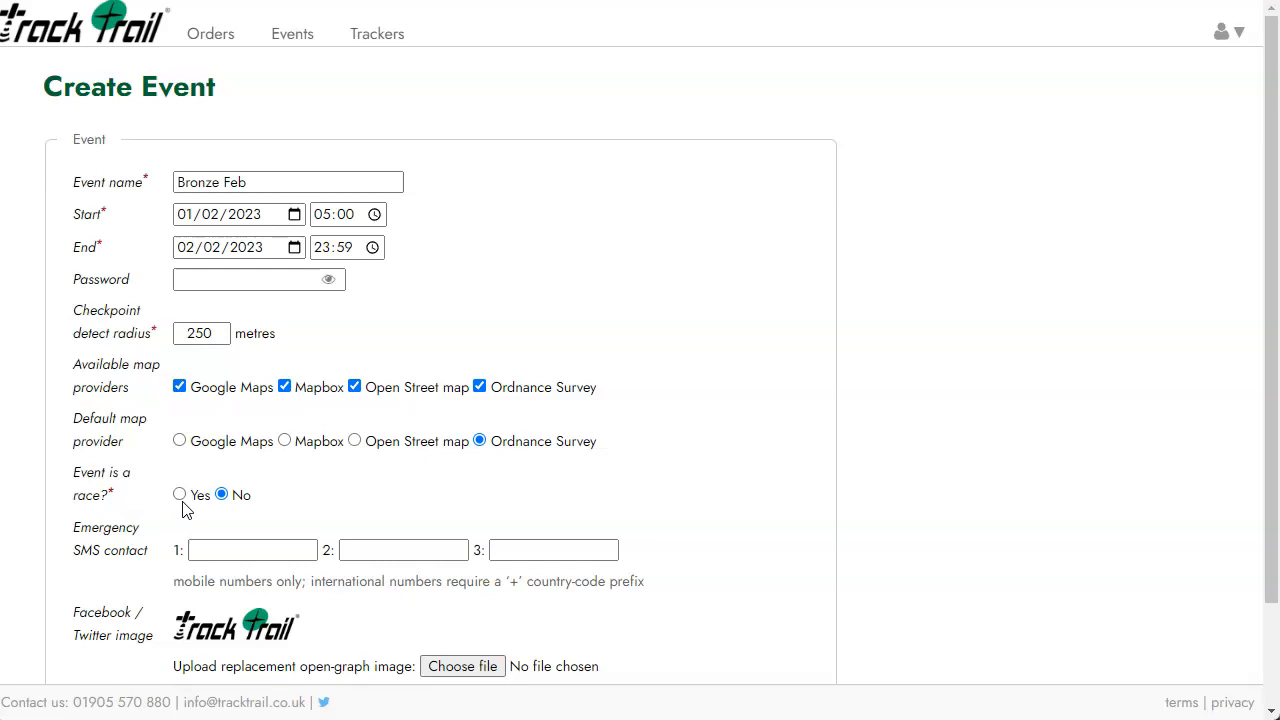
Fill the first emergency SMS contact with the saved mobile number from autofill.
{"action": "scroll", "coordinate": [329, 466], "scroll_direction": "down", "scroll_amount": 1}
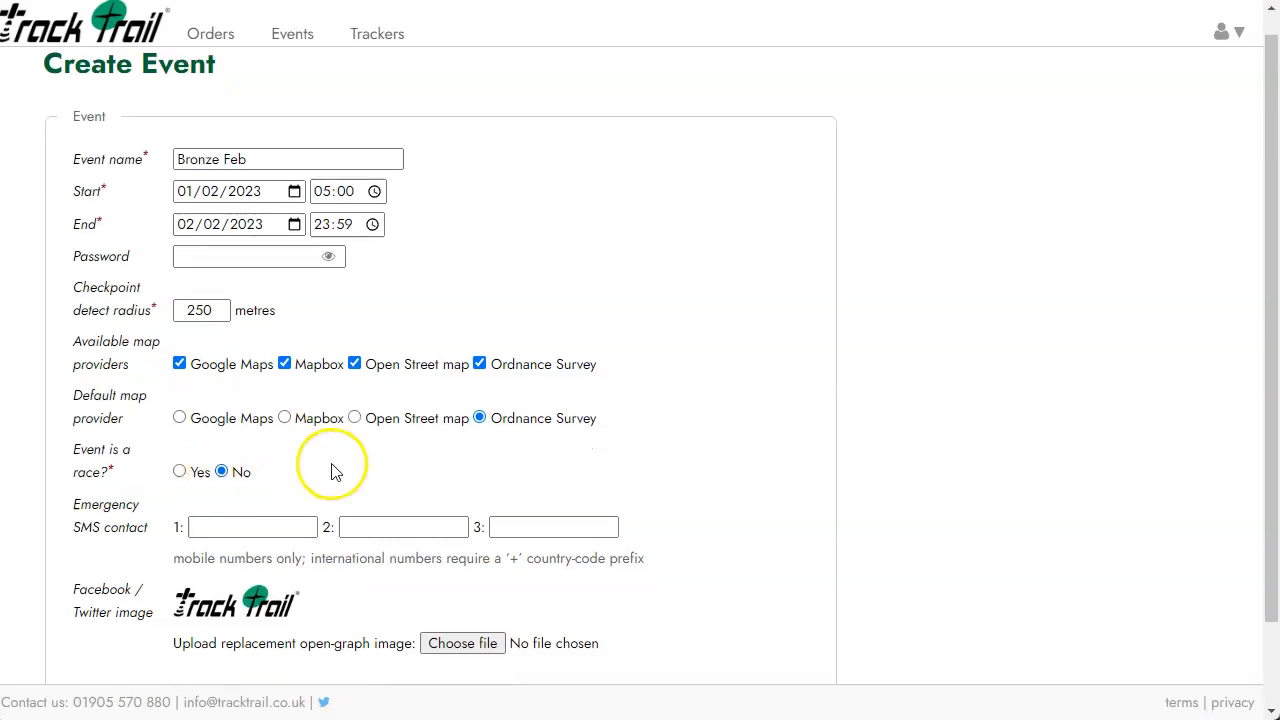
{"action": "left_click", "coordinate": [277, 449]}
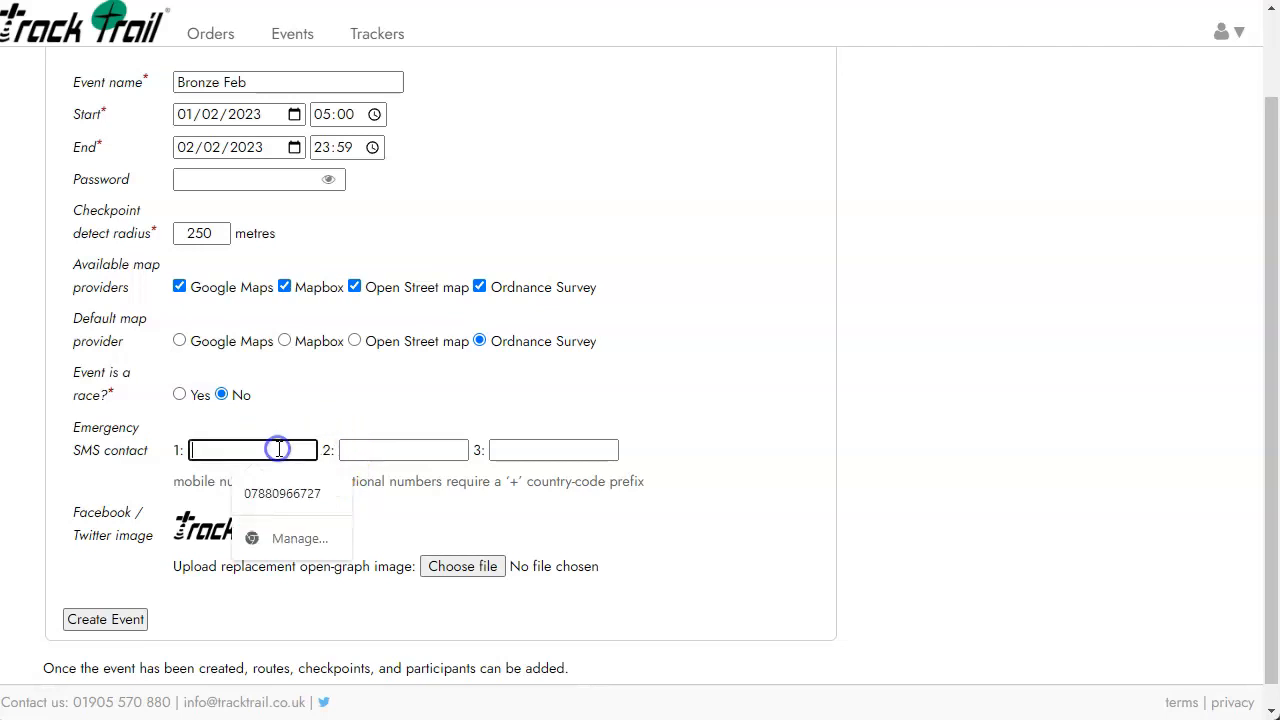
{"action": "left_click", "coordinate": [322, 384]}
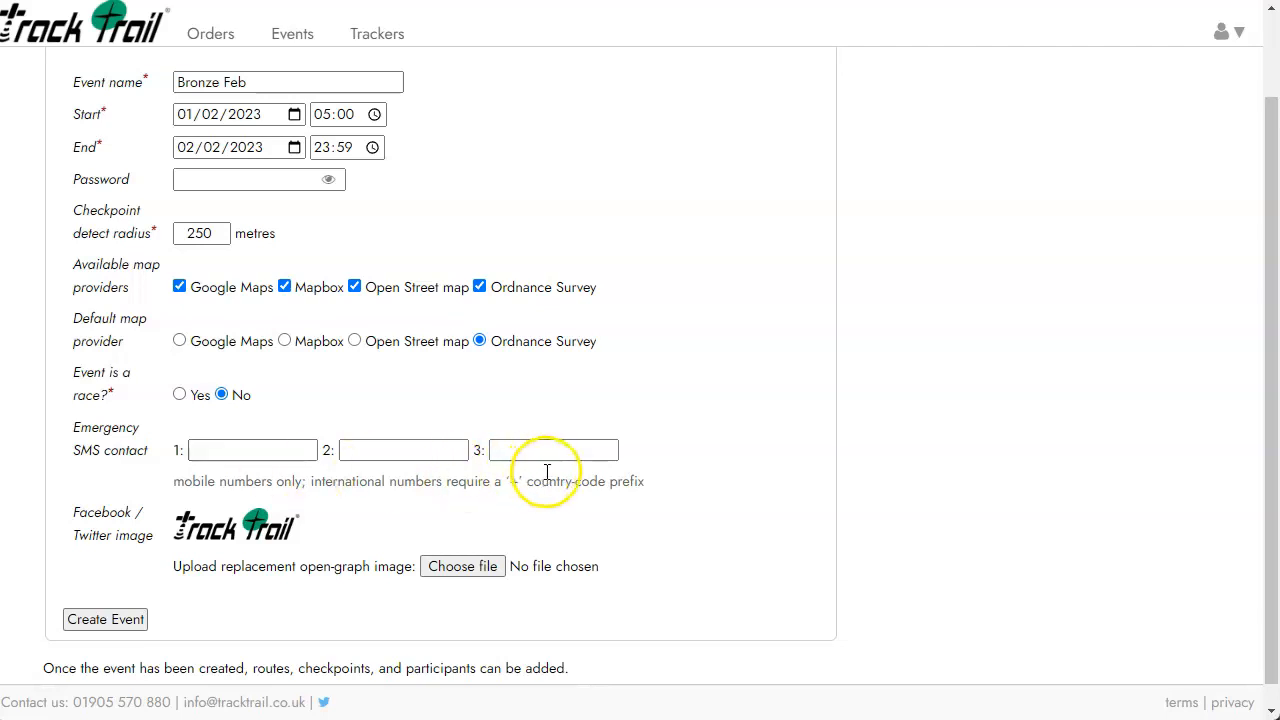
{"action": "left_click", "coordinate": [228, 453]}
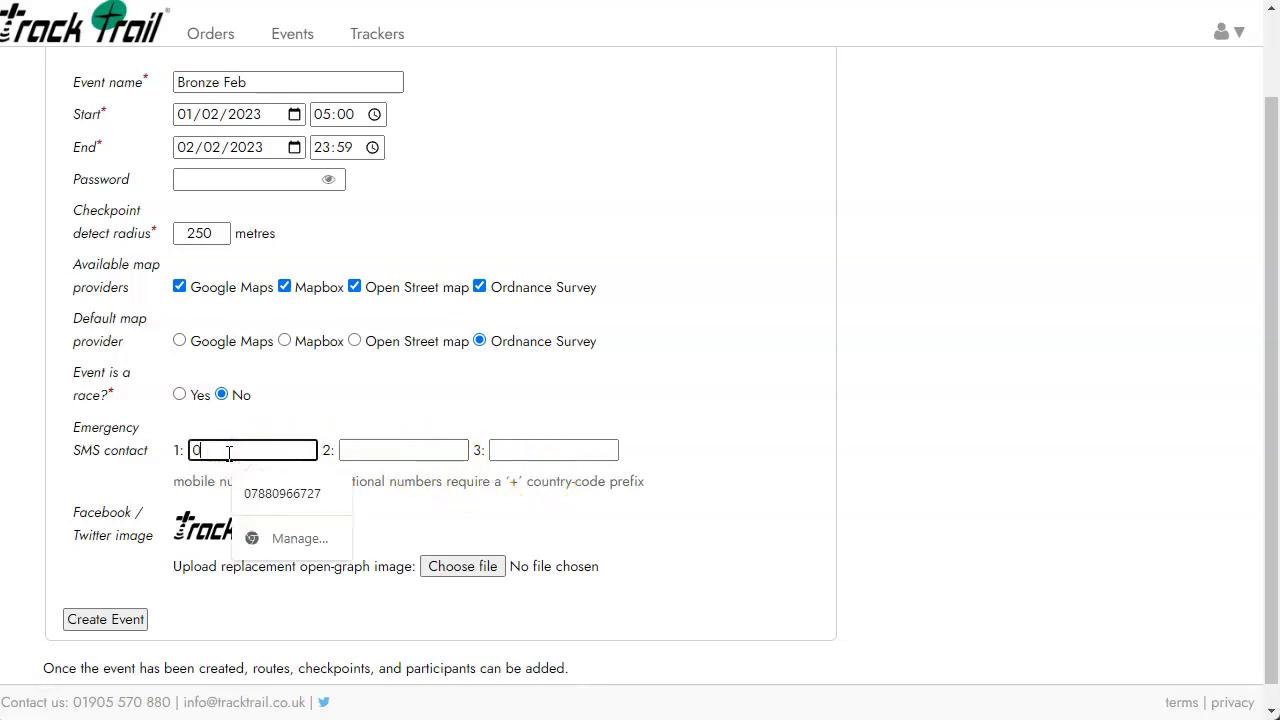
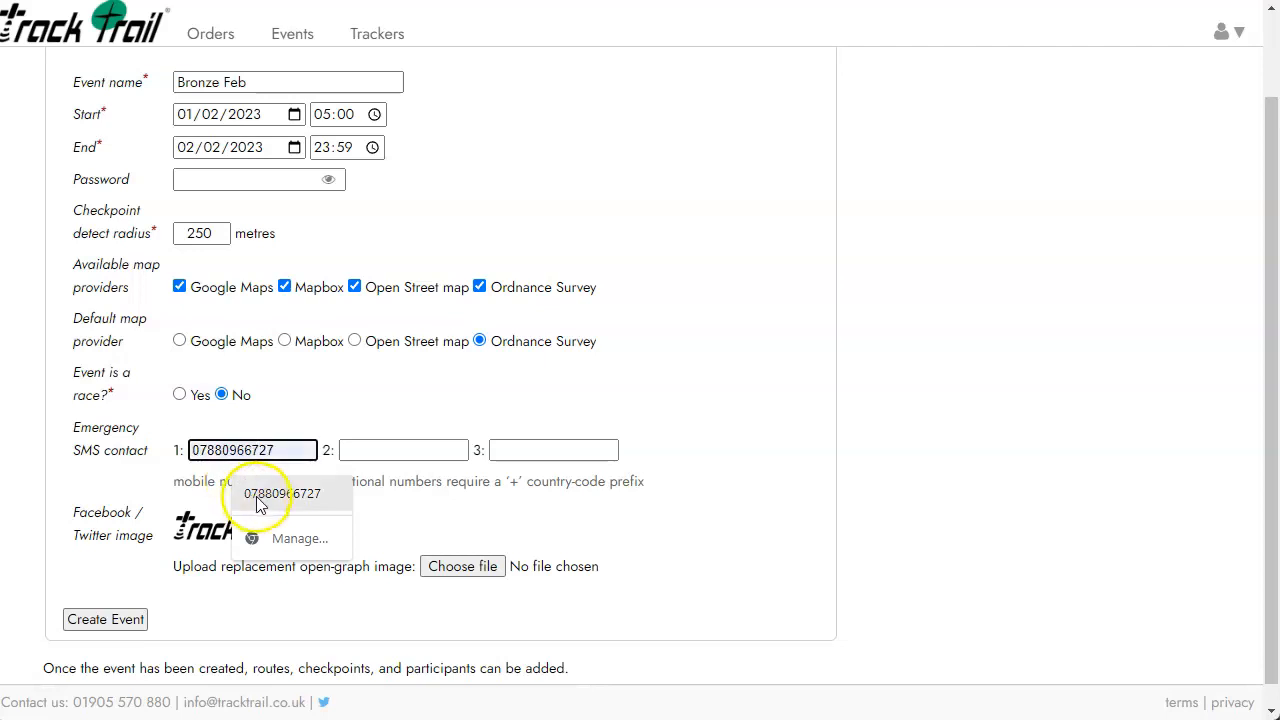
{"action": "left_click", "coordinate": [257, 496]}
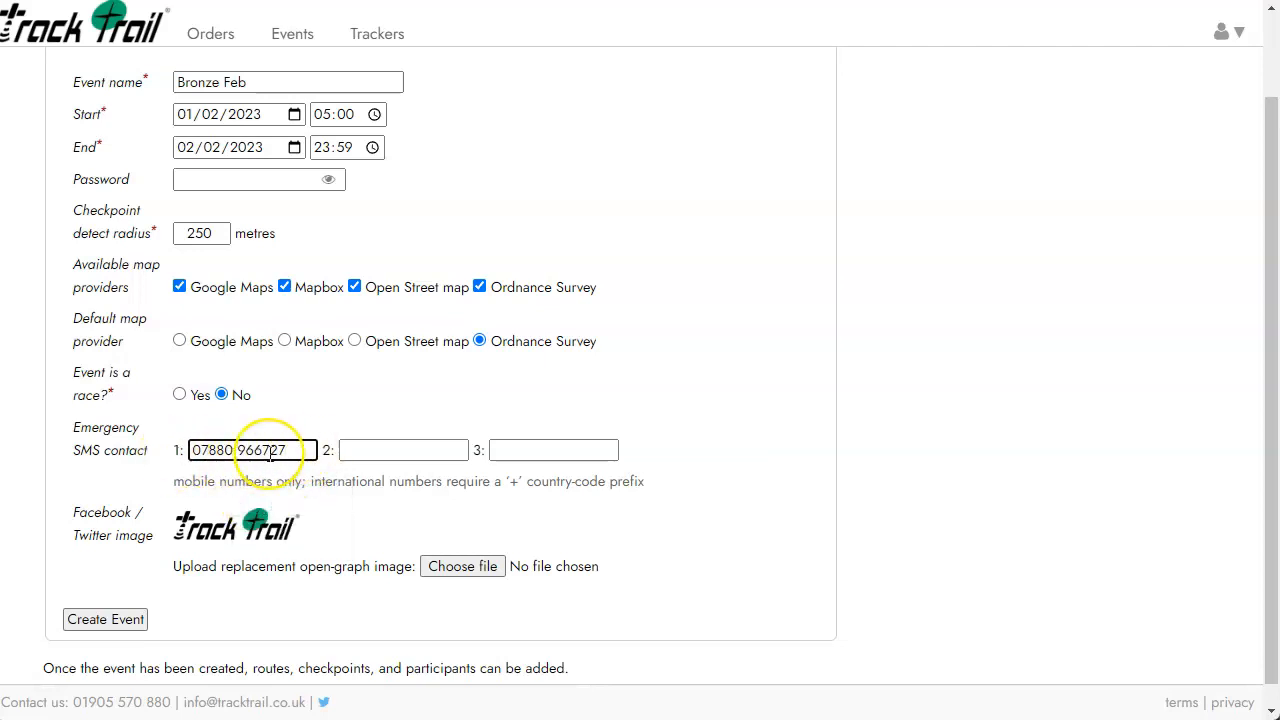
{"action": "left_click", "coordinate": [371, 451]}
{"action": "left_click", "coordinate": [543, 396]}
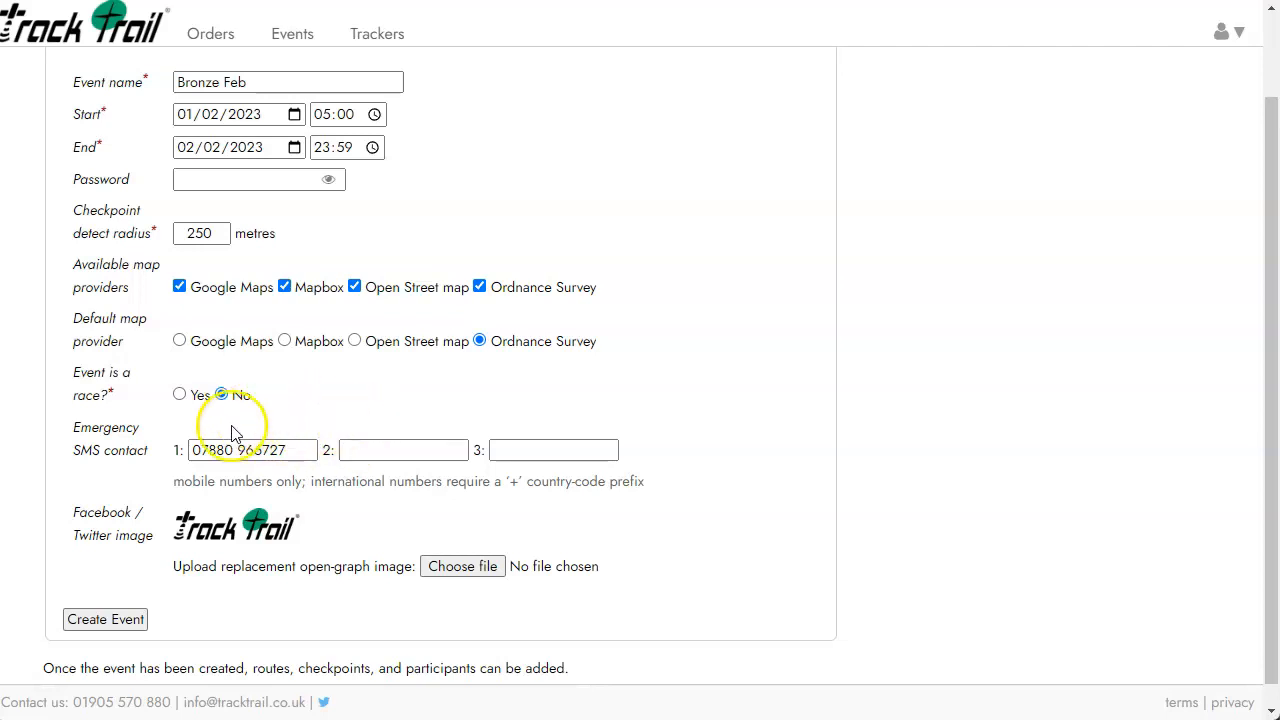
Scroll to the bottom of the Bronze Feb form and create the event.
{"action": "scroll", "coordinate": [210, 525], "scroll_direction": "down", "scroll_amount": 1}
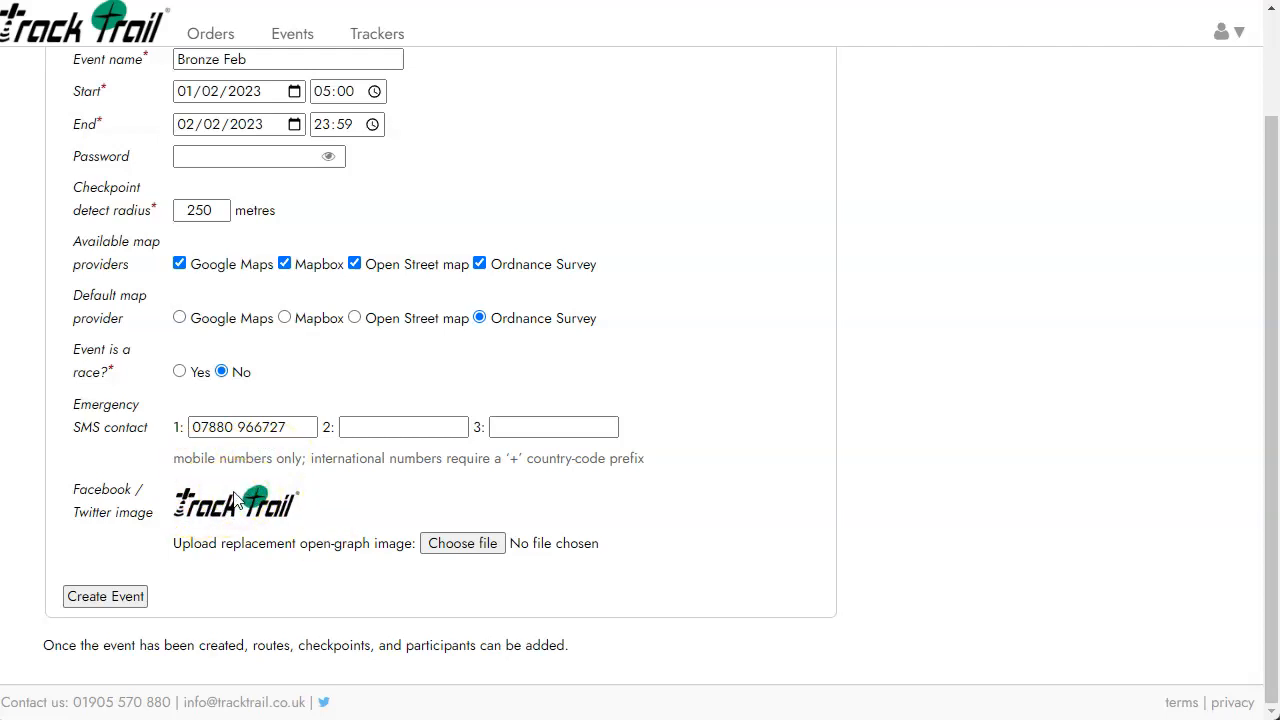
{"action": "left_click", "coordinate": [99, 604]}
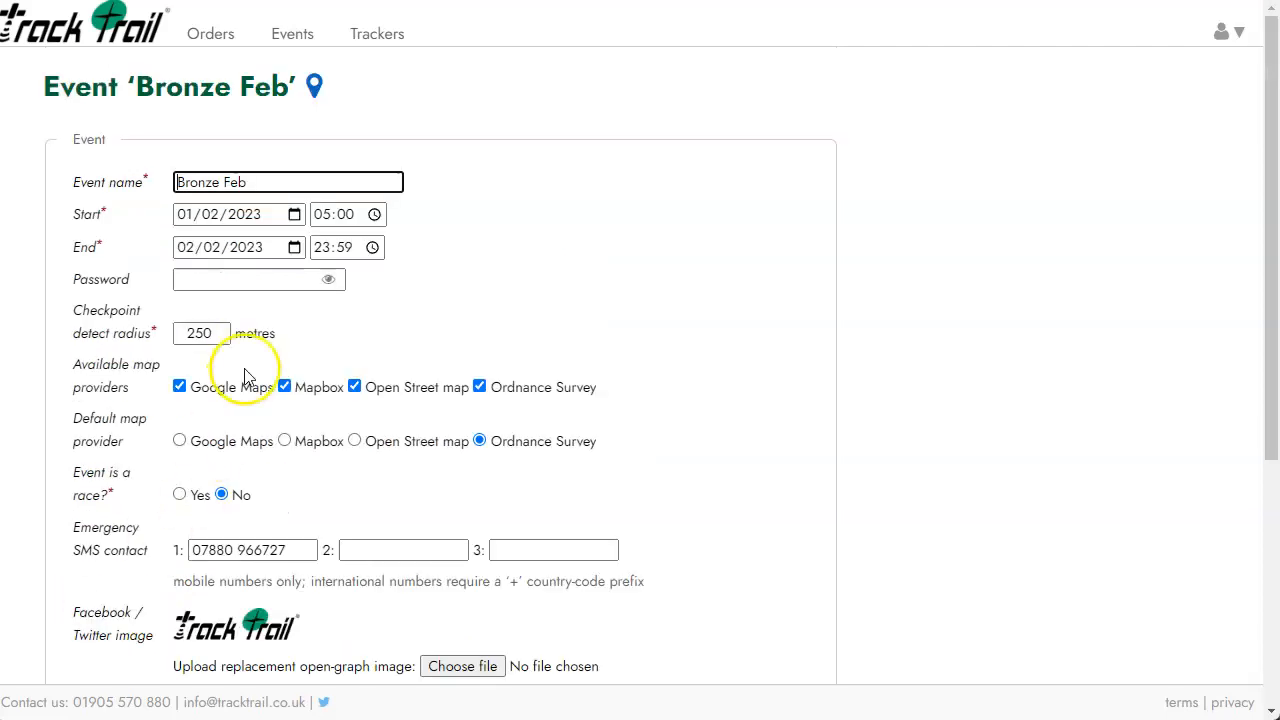
Filter Events to forthcoming and open Bronze Feb's page down to its Routes / Checkpoints section.
{"action": "left_click", "coordinate": [292, 42]}
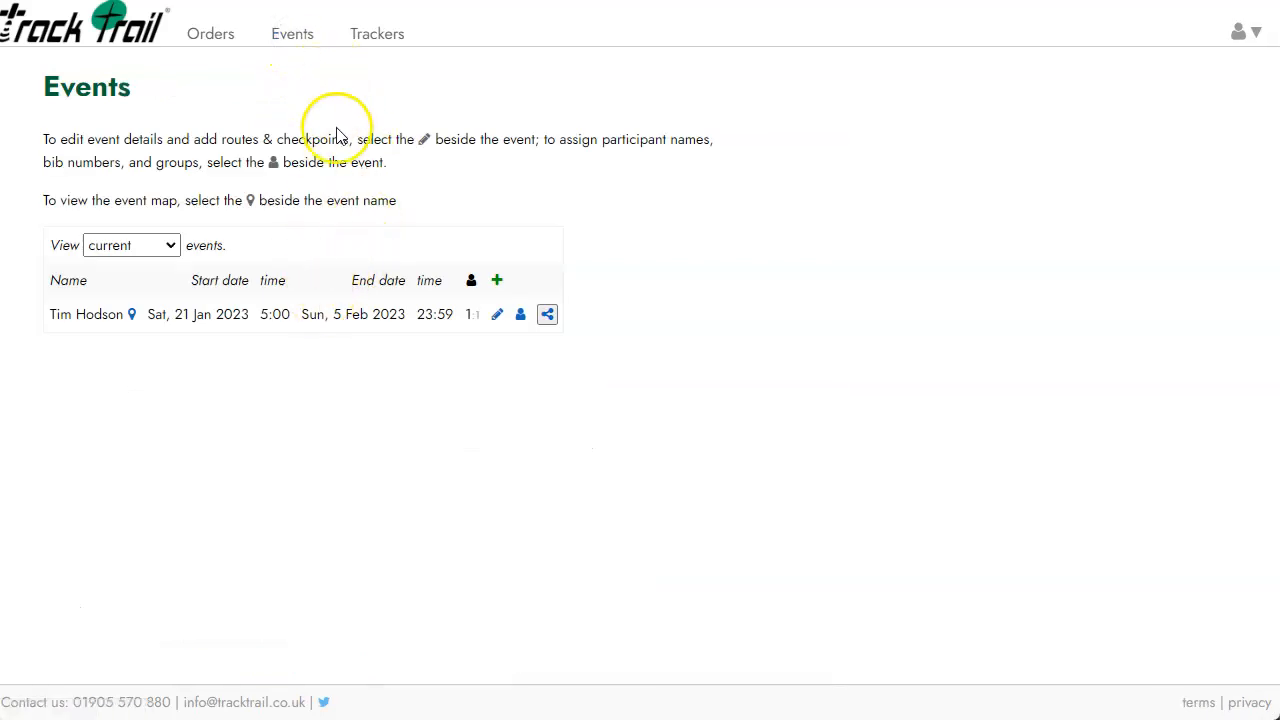
{"action": "left_click", "coordinate": [161, 245]}
{"action": "left_click", "coordinate": [152, 270]}
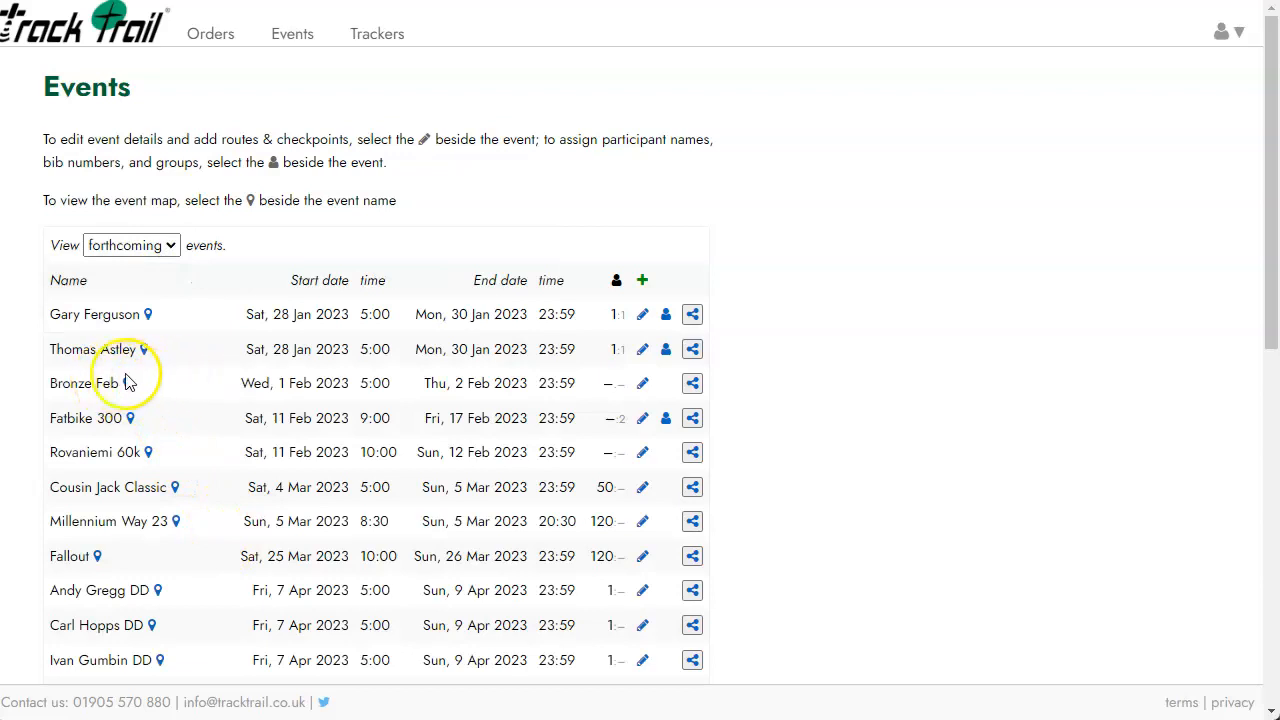
{"action": "left_click", "coordinate": [643, 388]}
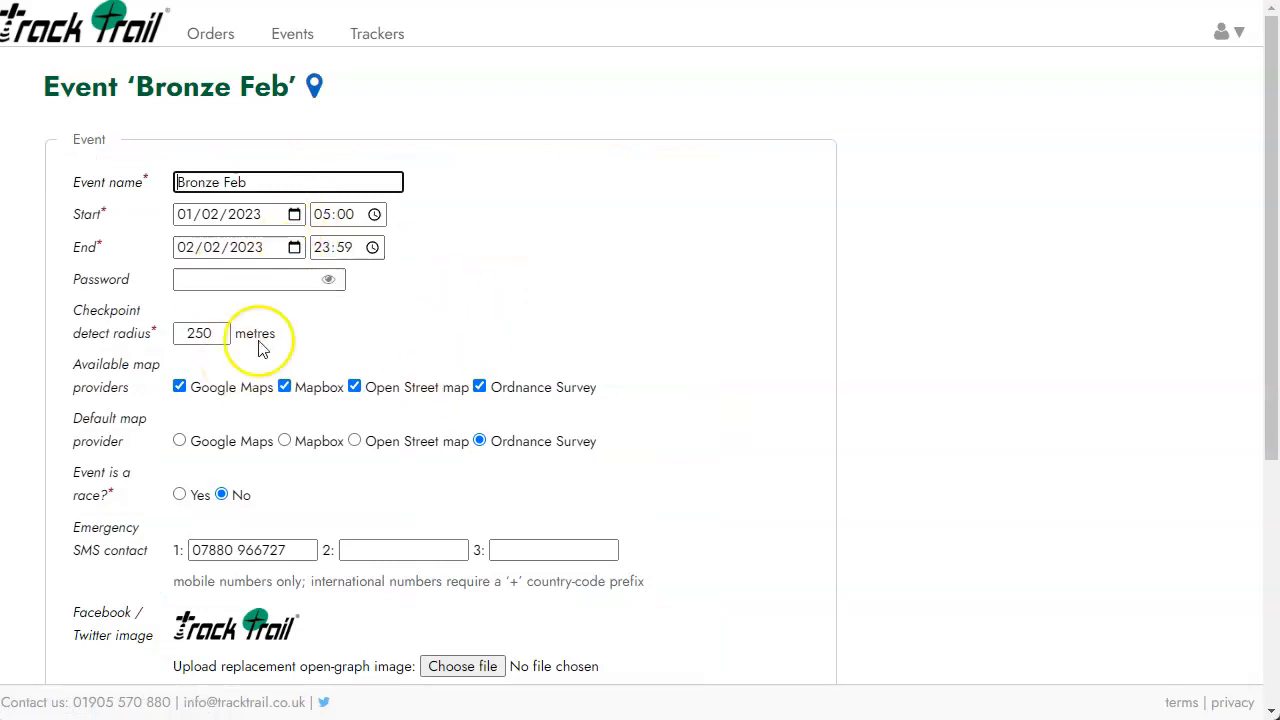
{"action": "scroll", "coordinate": [357, 320], "scroll_direction": "down", "scroll_amount": 3}
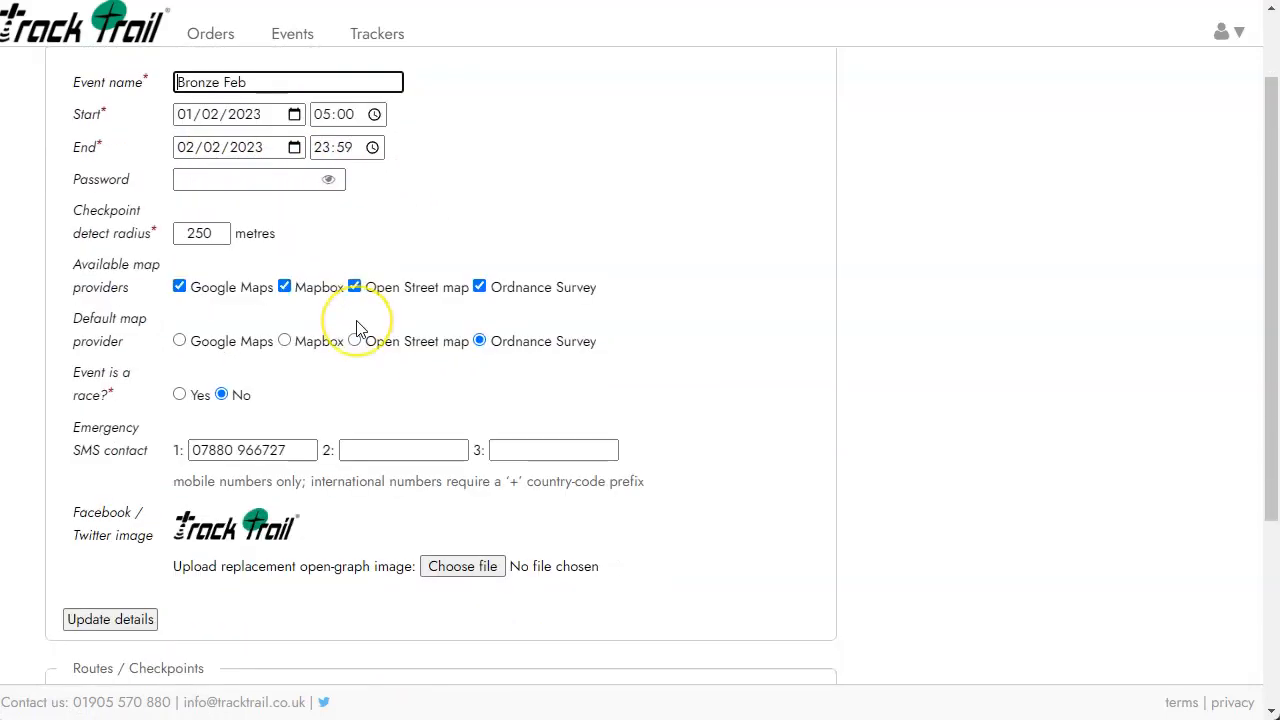
{"action": "scroll", "coordinate": [360, 330], "scroll_direction": "down", "scroll_amount": 1}
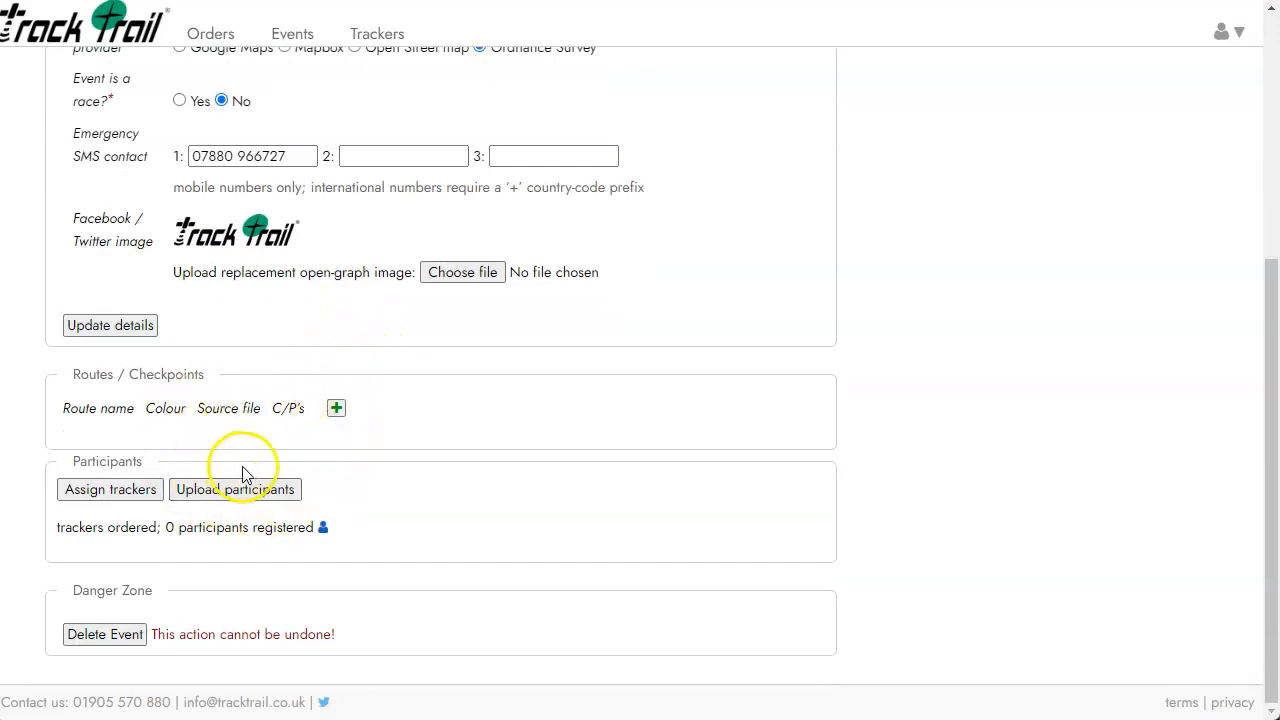
Dismiss the route upload dialog and open Assign Trackers for Bronze Feb, showing 0 assigned.
{"action": "left_click", "coordinate": [337, 409]}
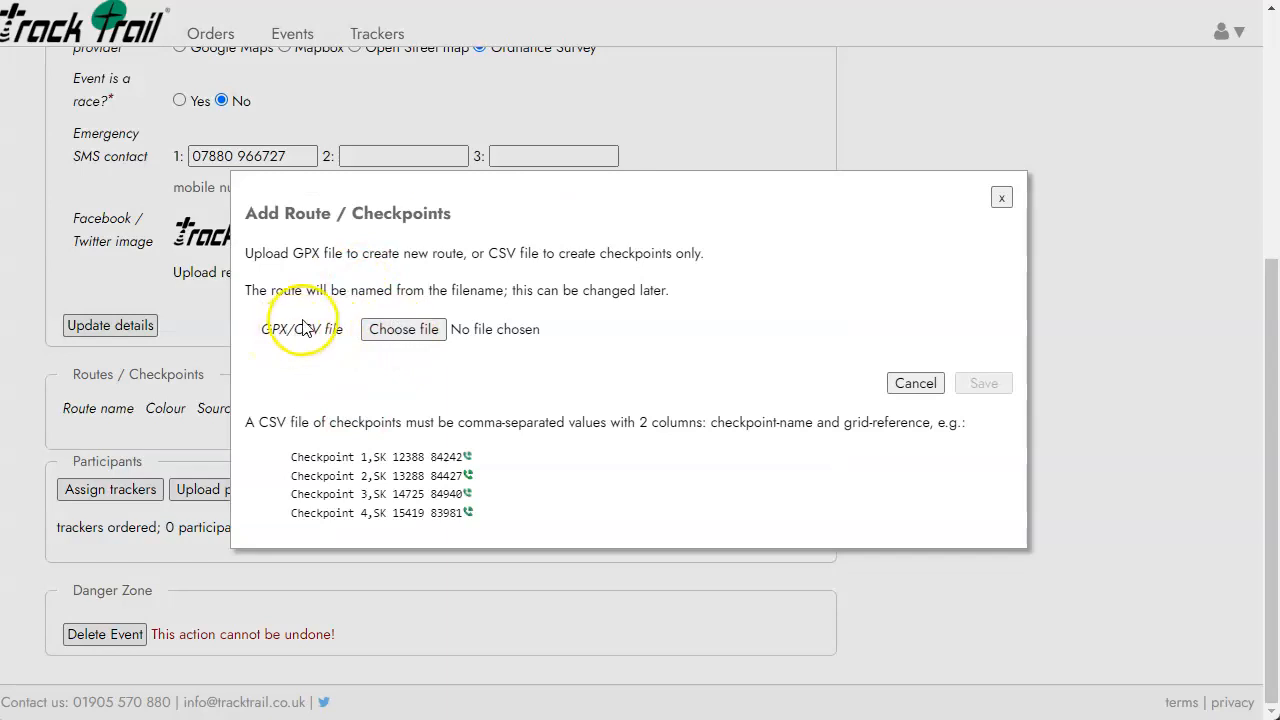
{"action": "left_click", "coordinate": [1002, 199]}
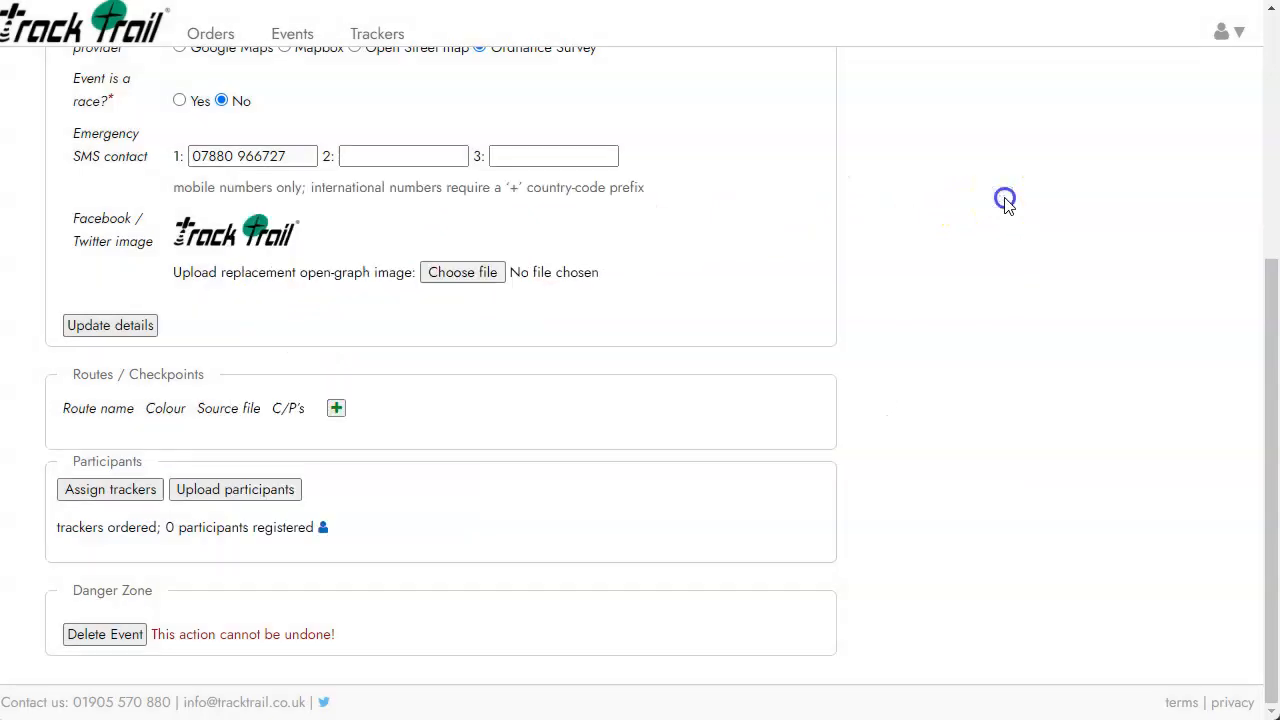
{"action": "left_click", "coordinate": [117, 497]}
{"action": "left_click", "coordinate": [300, 390]}
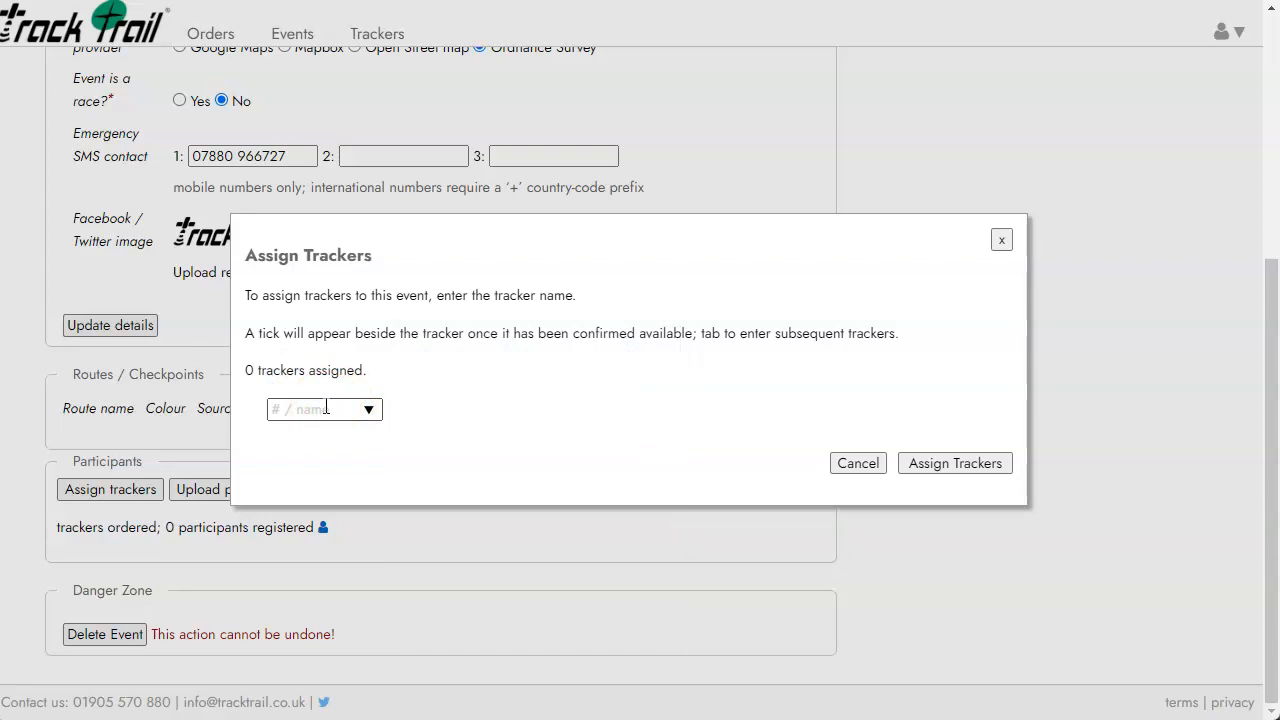
Choose trackers lt_2933 and lt_2944, correcting the mistaken lt_2943 entry.
{"action": "left_click", "coordinate": [326, 408]}
{"action": "type", "text": "293"}
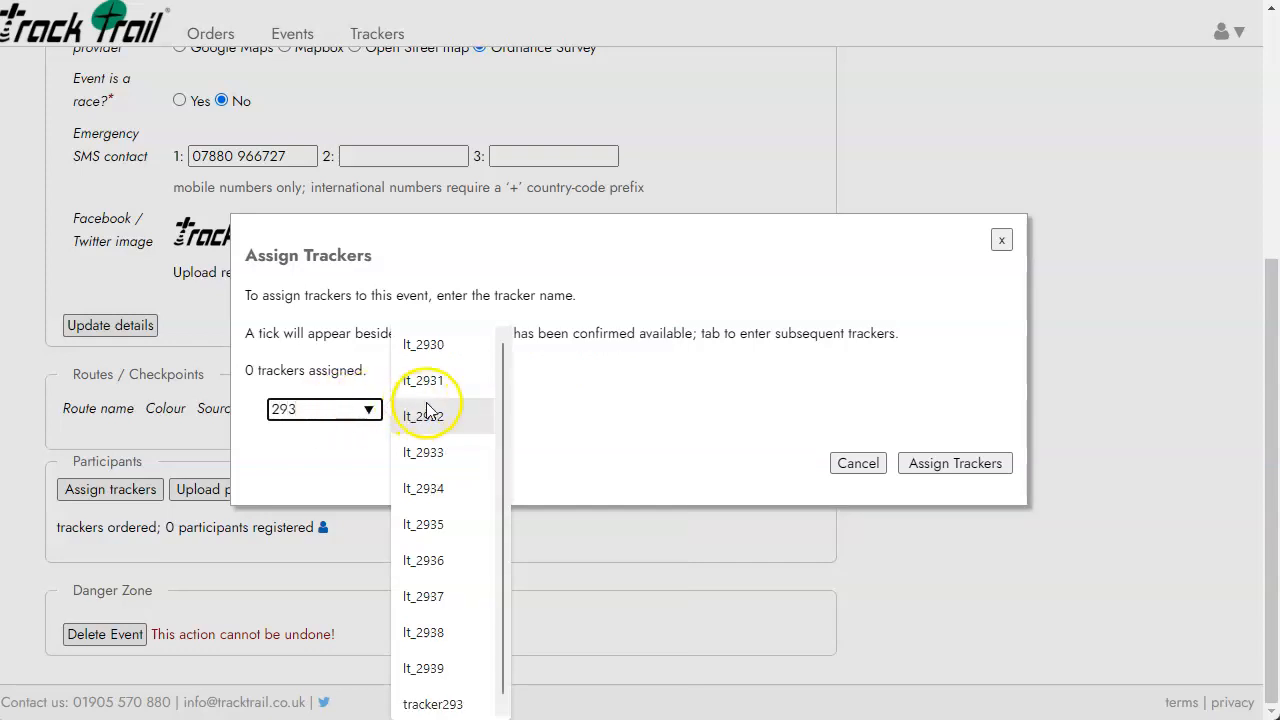
{"action": "left_click", "coordinate": [424, 452]}
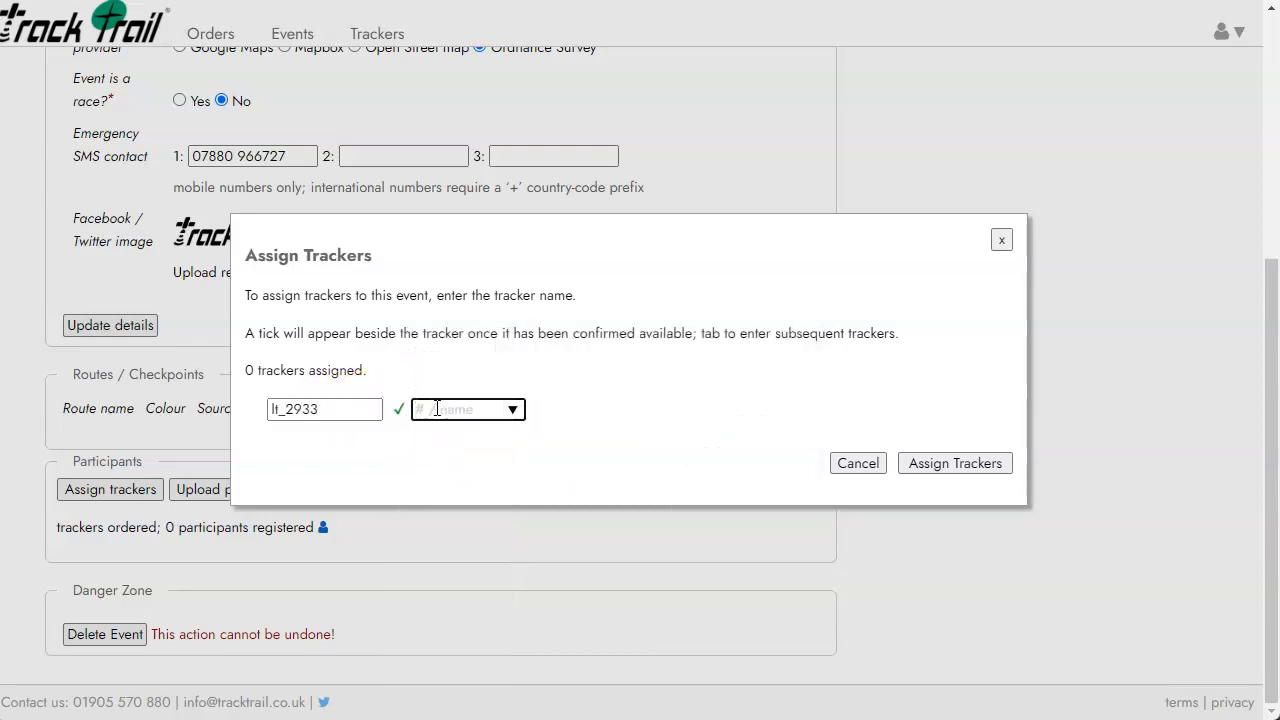
{"action": "type", "text": "294"}
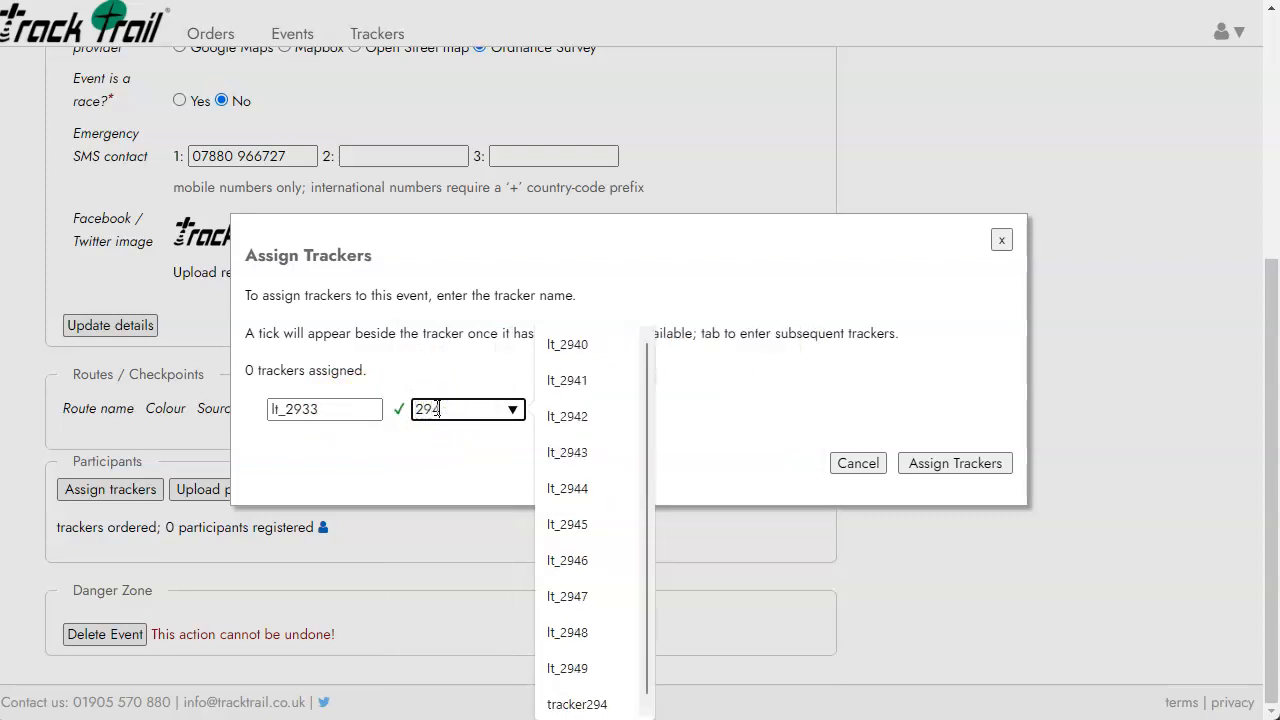
{"action": "left_click", "coordinate": [577, 452]}
{"action": "left_click", "coordinate": [455, 409]}
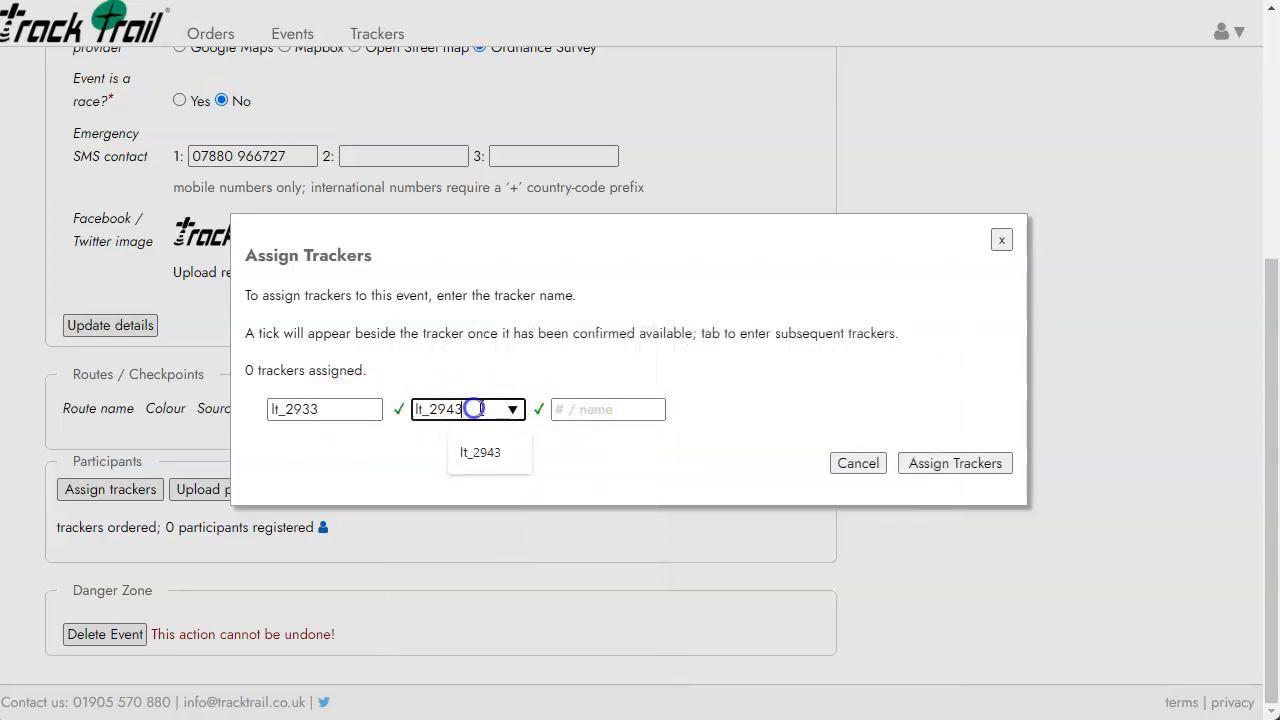
{"action": "key", "text": "BackSpace"}
{"action": "type", "text": "4"}
Add lt_2954 as the third tracker and confirm the assignment to Bronze Feb.
{"action": "left_click", "coordinate": [563, 409]}
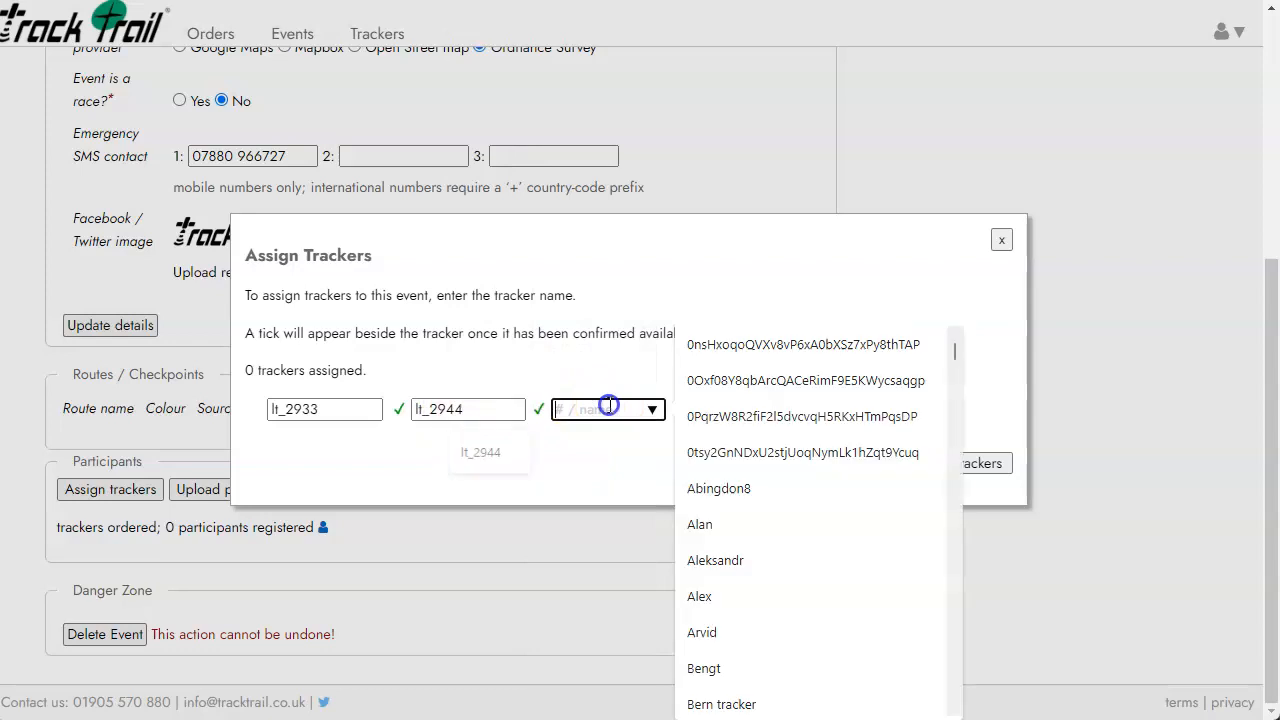
{"action": "type", "text": "295"}
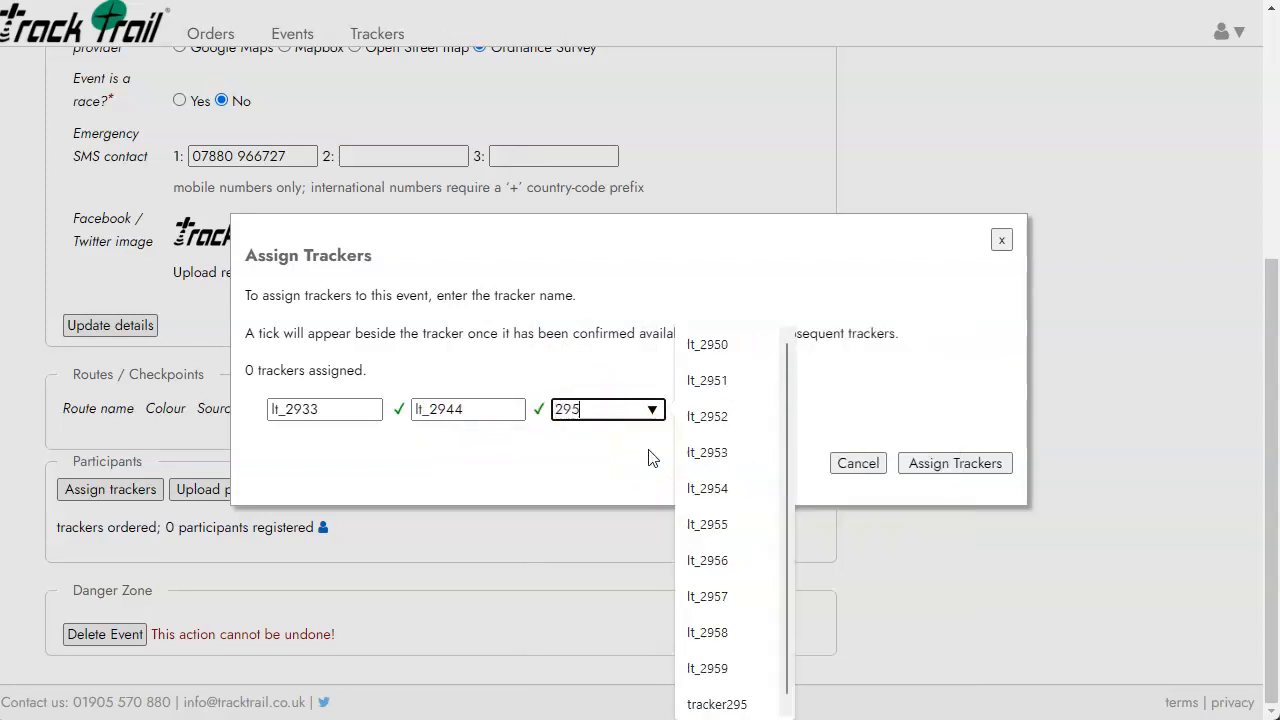
{"action": "left_click", "coordinate": [752, 476]}
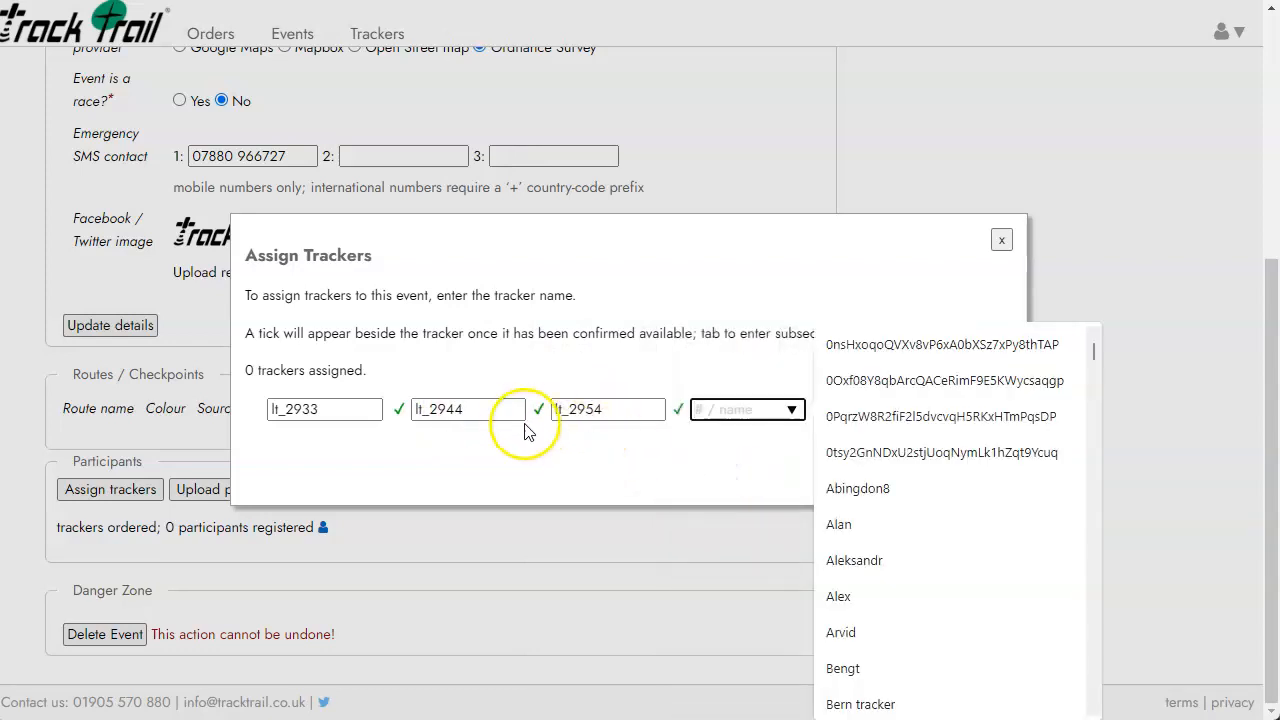
{"action": "left_click", "coordinate": [747, 372]}
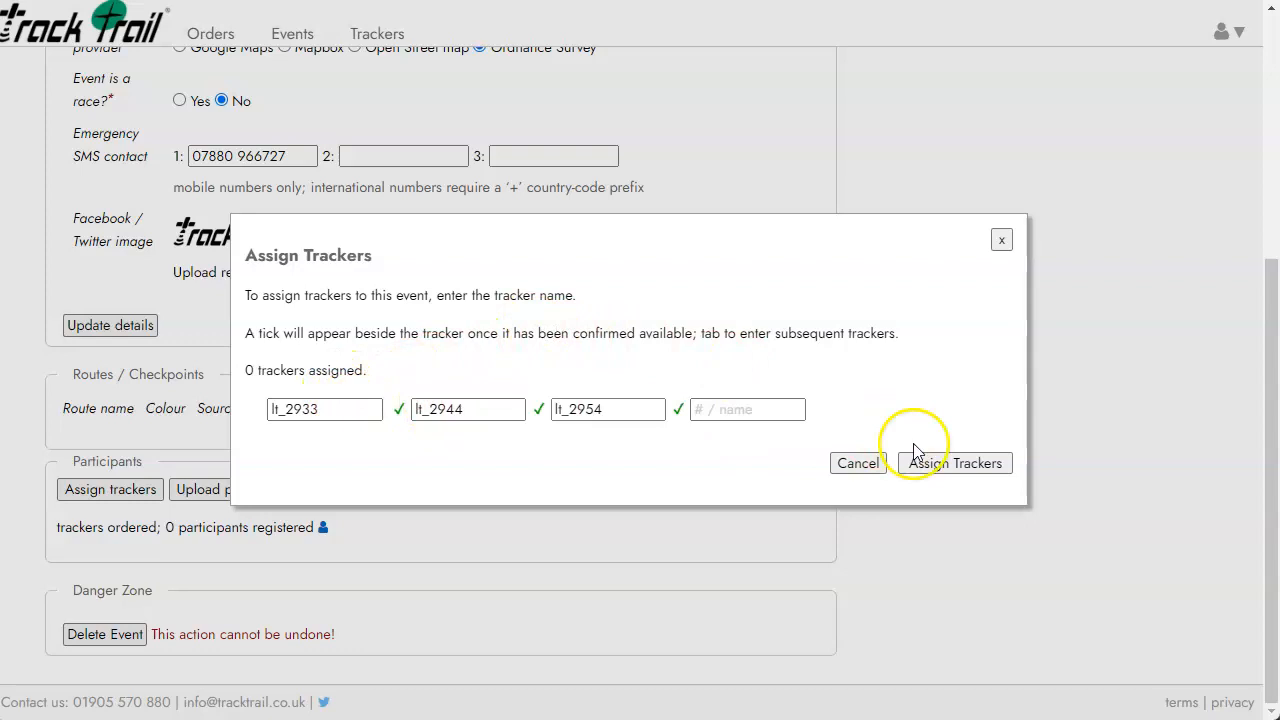
{"action": "left_click", "coordinate": [955, 463]}
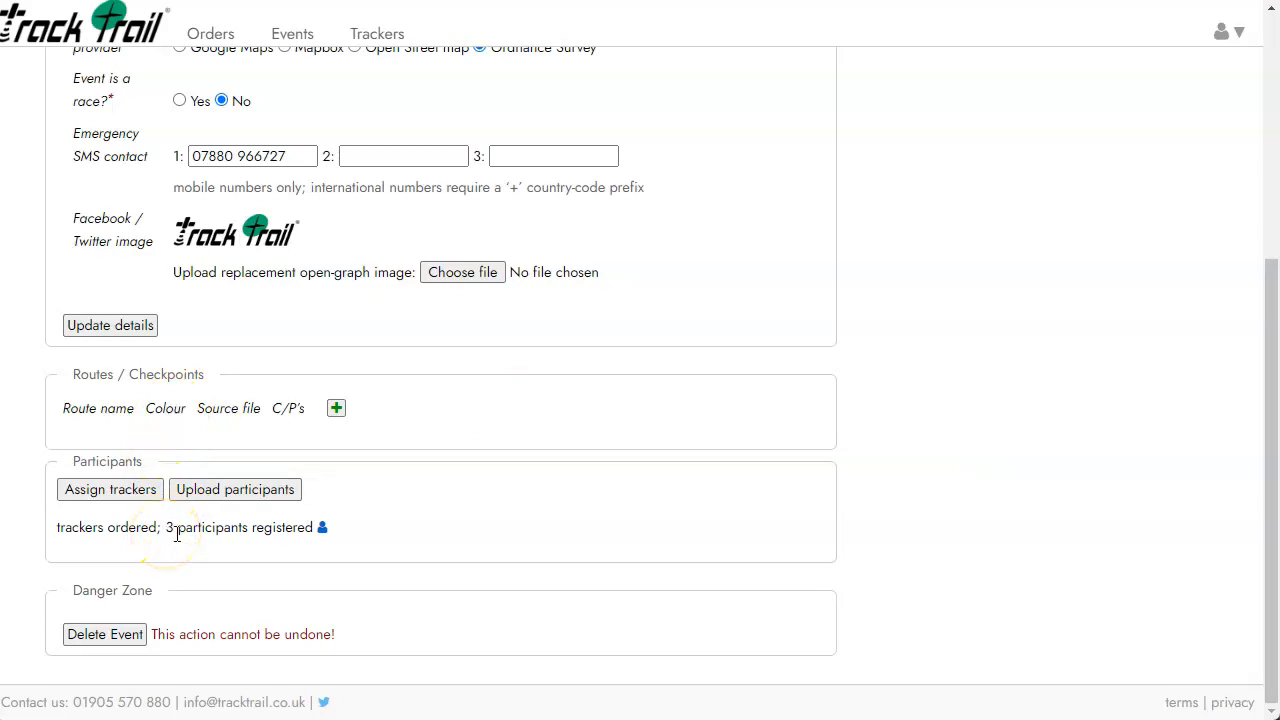
In the participants table, rename Group 1, 2, 3 to Group A, Group B and Group C.
{"action": "left_click", "coordinate": [322, 530]}
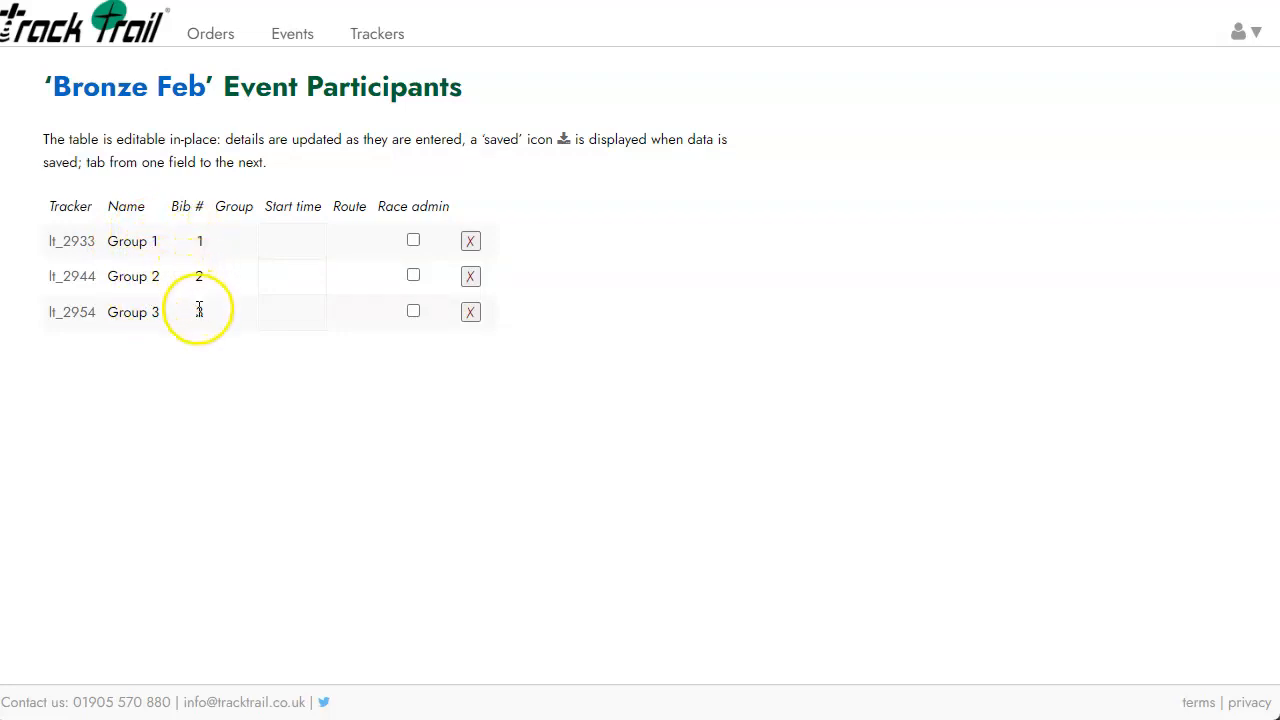
{"action": "left_click", "coordinate": [159, 247]}
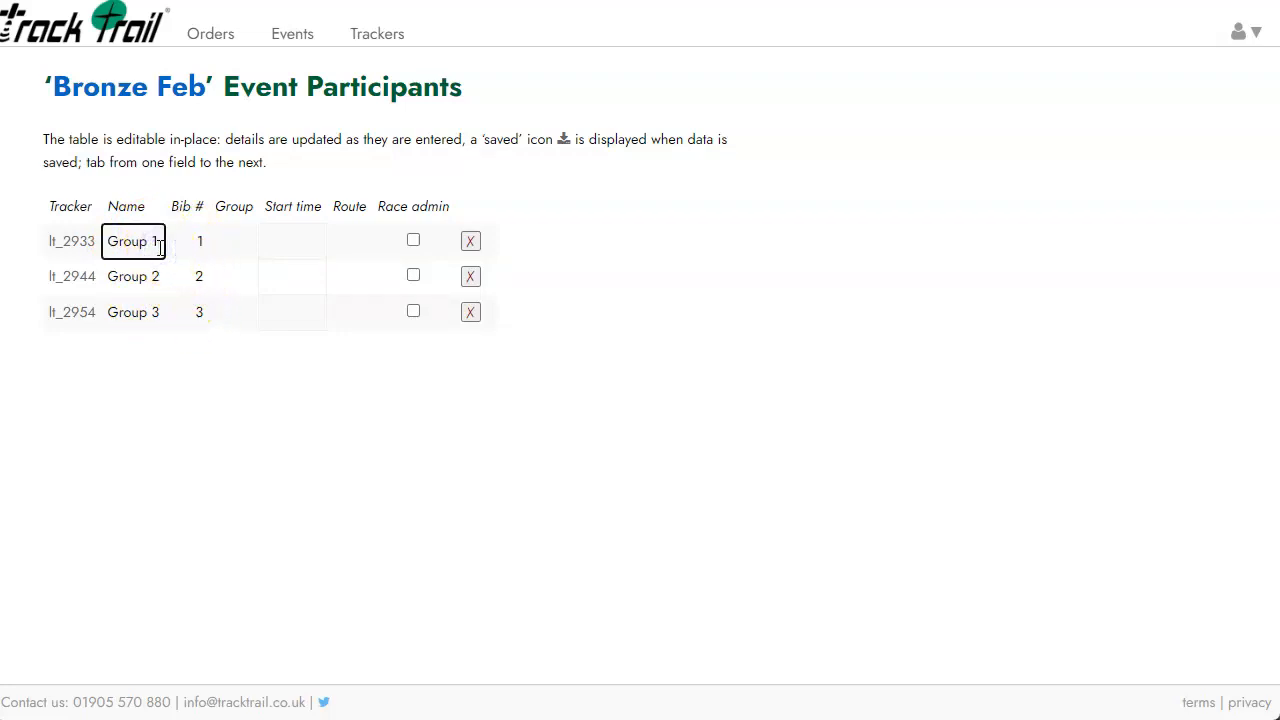
{"action": "type", "text": "A"}
{"action": "left_click", "coordinate": [160, 282]}
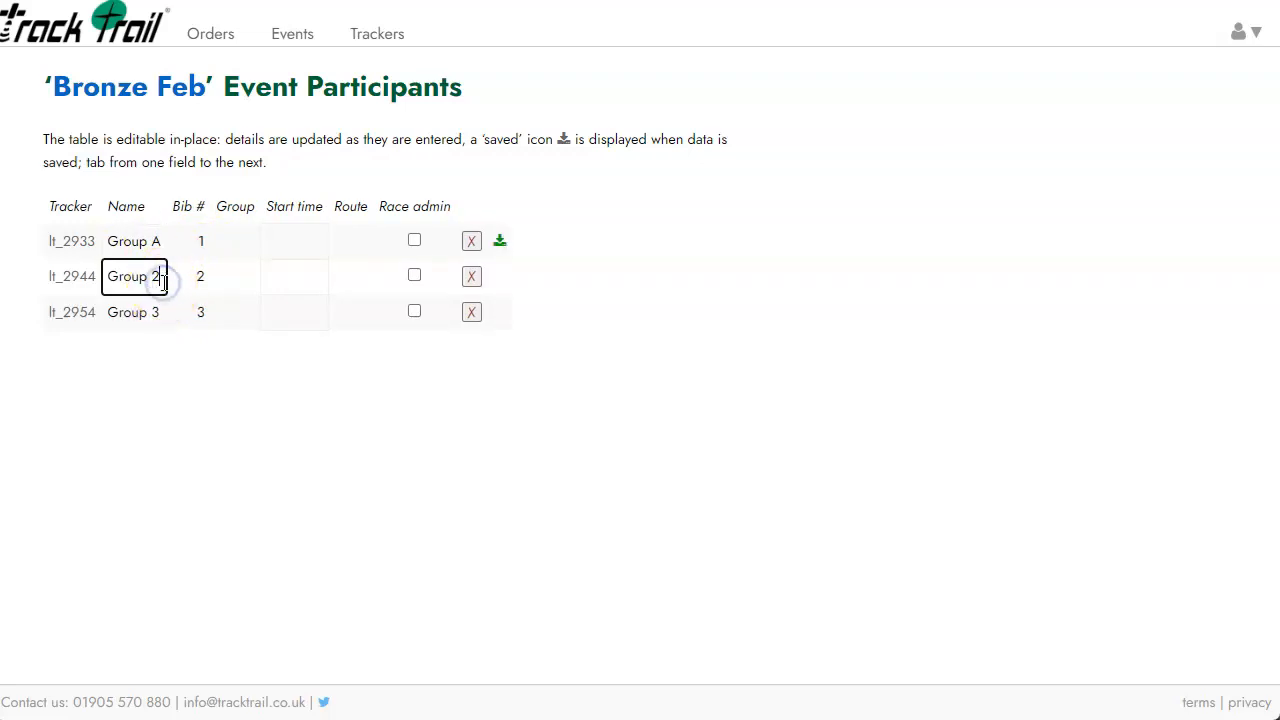
{"action": "left_click", "coordinate": [160, 314]}
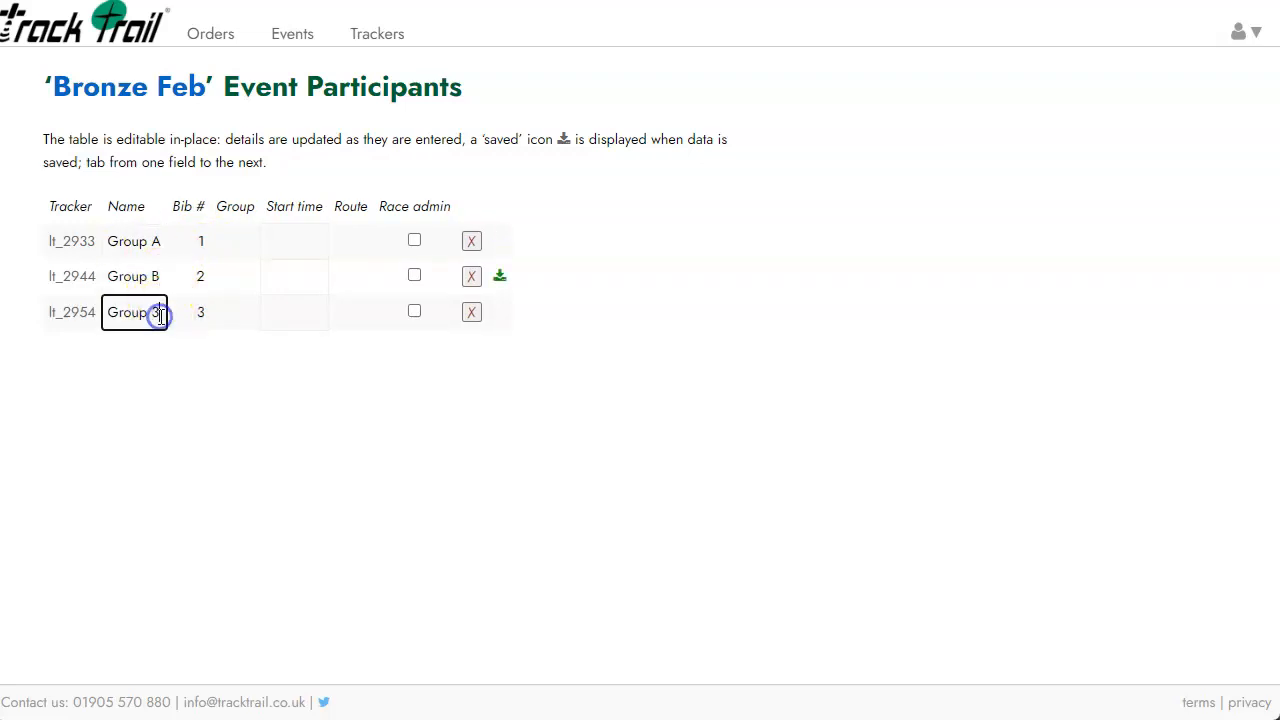
{"action": "type", "text": "C"}
{"action": "left_click", "coordinate": [147, 247]}
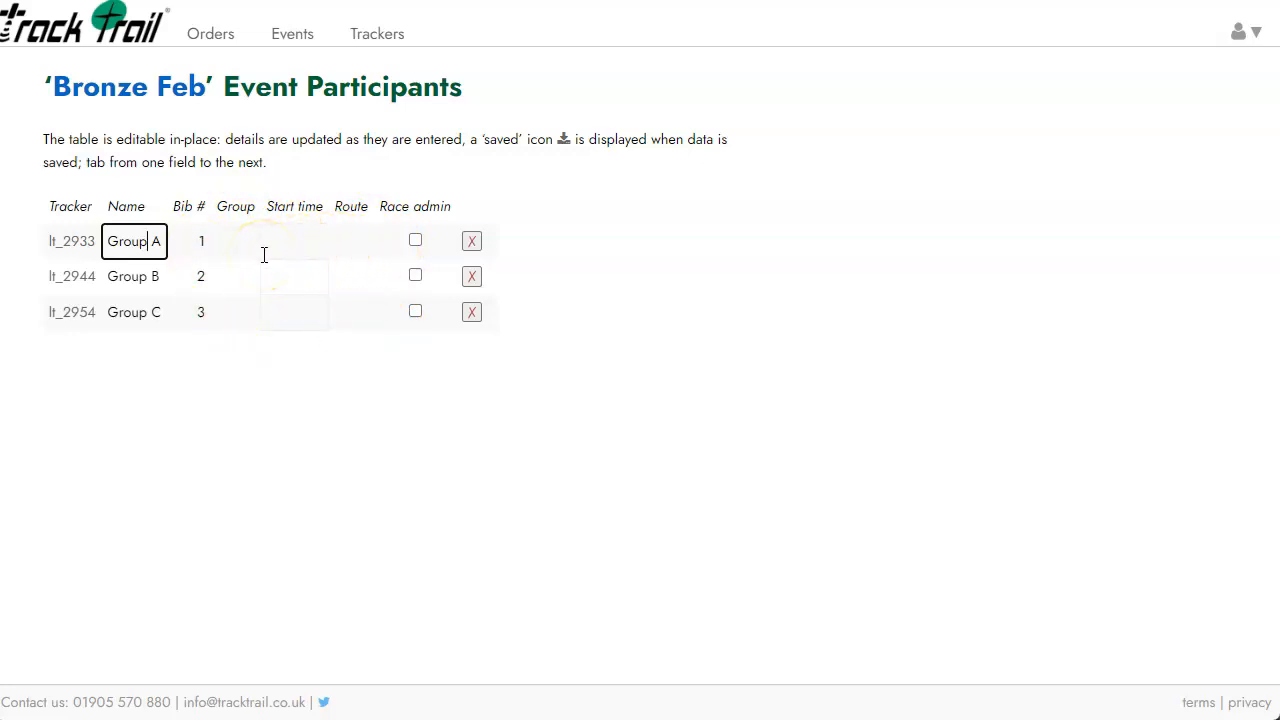
Look through the events list and new-event form, then return to Bronze Feb's event details.
{"action": "left_click", "coordinate": [293, 40]}
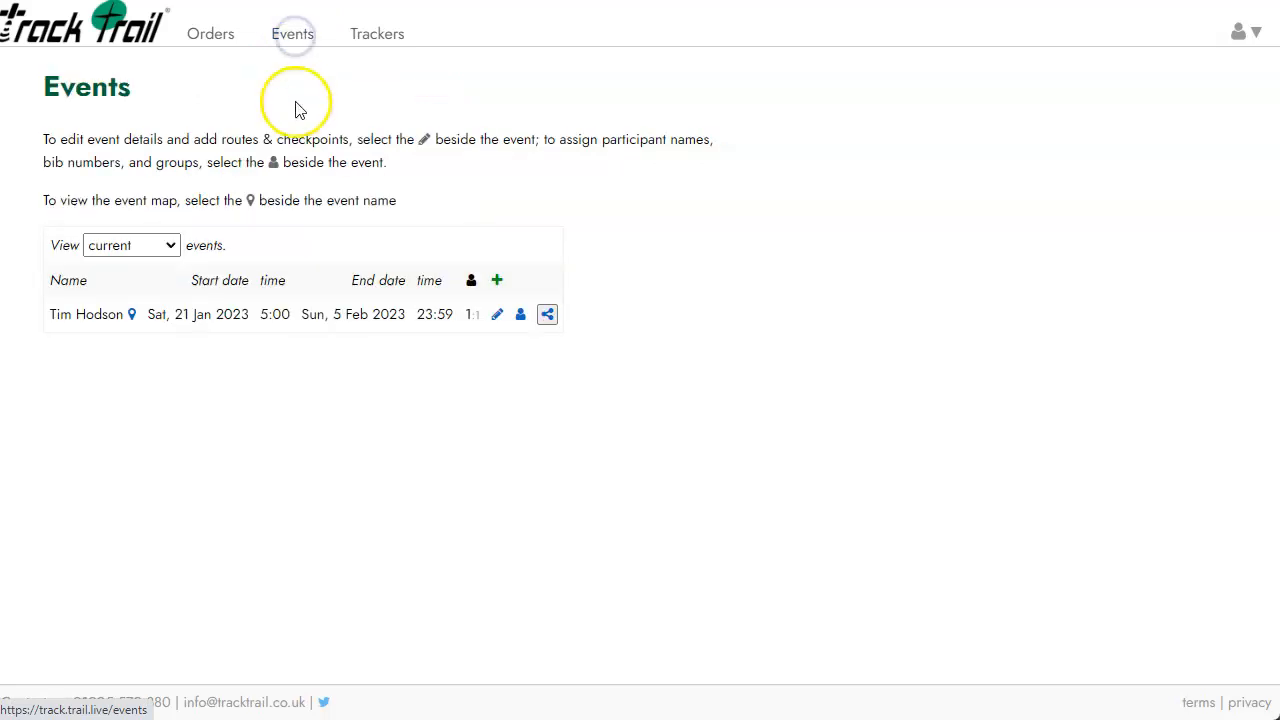
{"action": "left_click", "coordinate": [496, 279]}
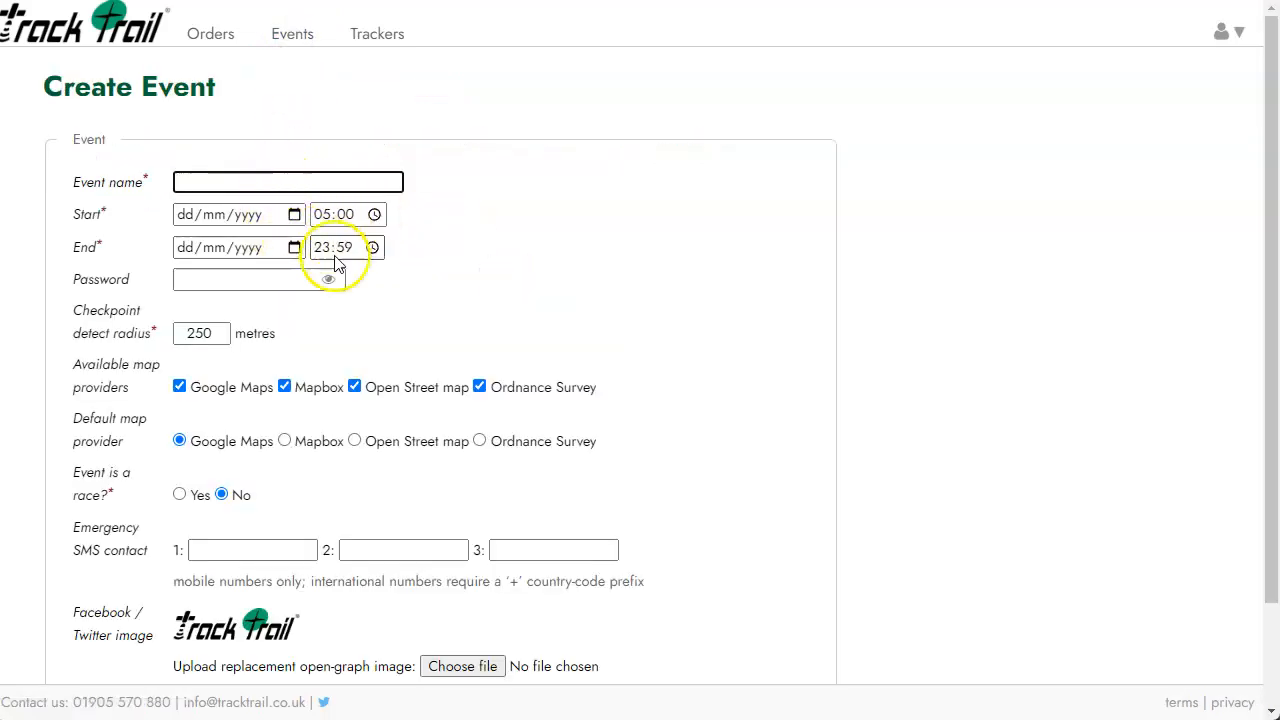
{"action": "scroll", "coordinate": [330, 300], "scroll_direction": "down", "scroll_amount": 2}
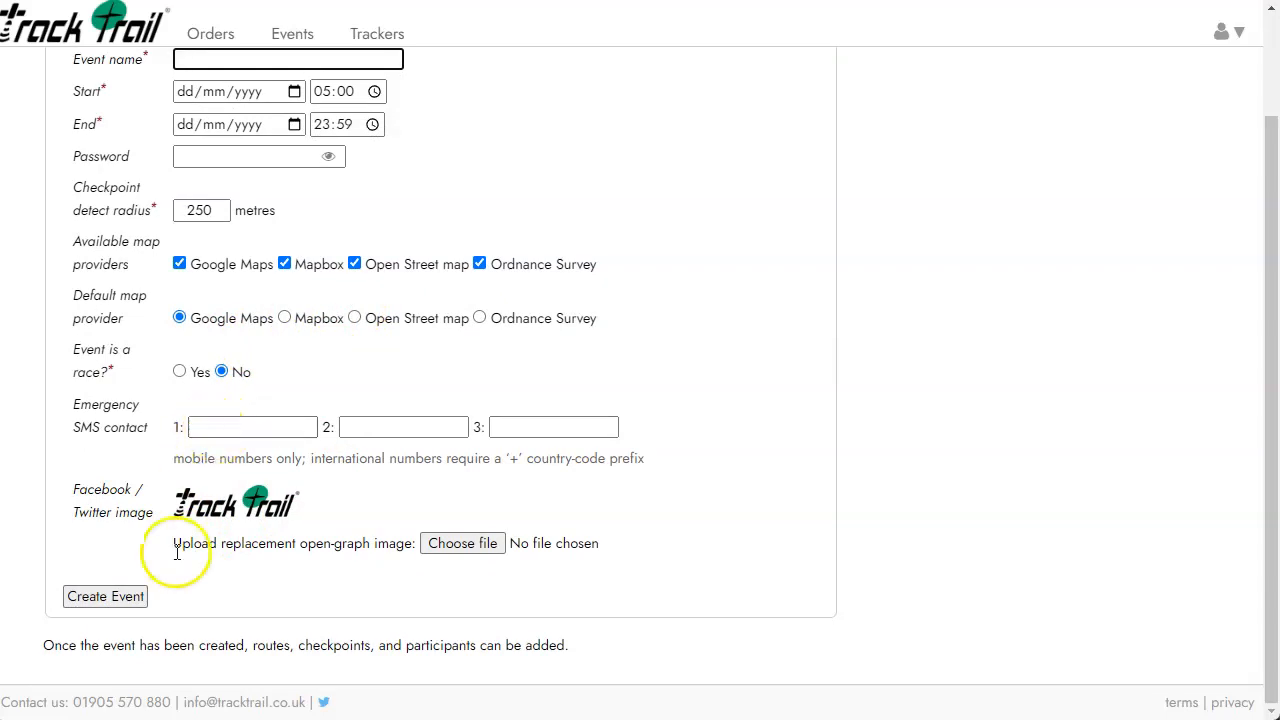
{"action": "scroll", "coordinate": [190, 480], "scroll_direction": "up", "scroll_amount": 2}
{"action": "key", "text": "alt+Left"}
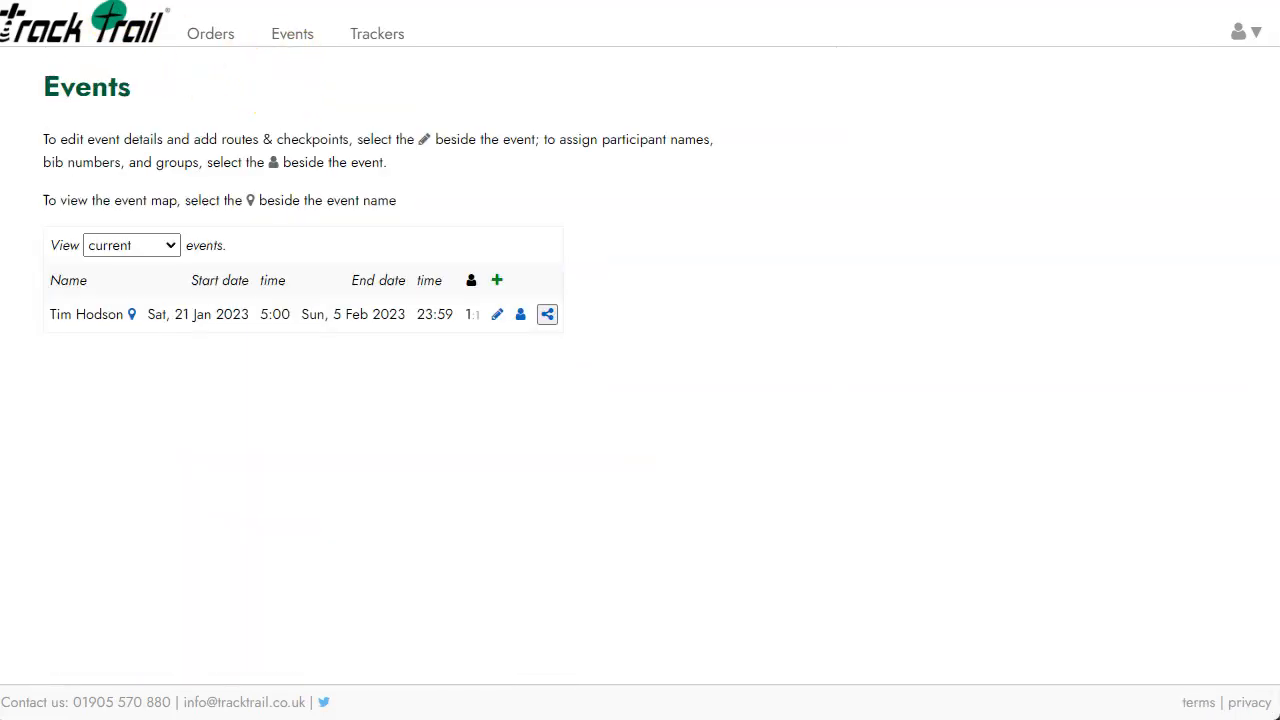
{"action": "key", "text": "alt+Left"}
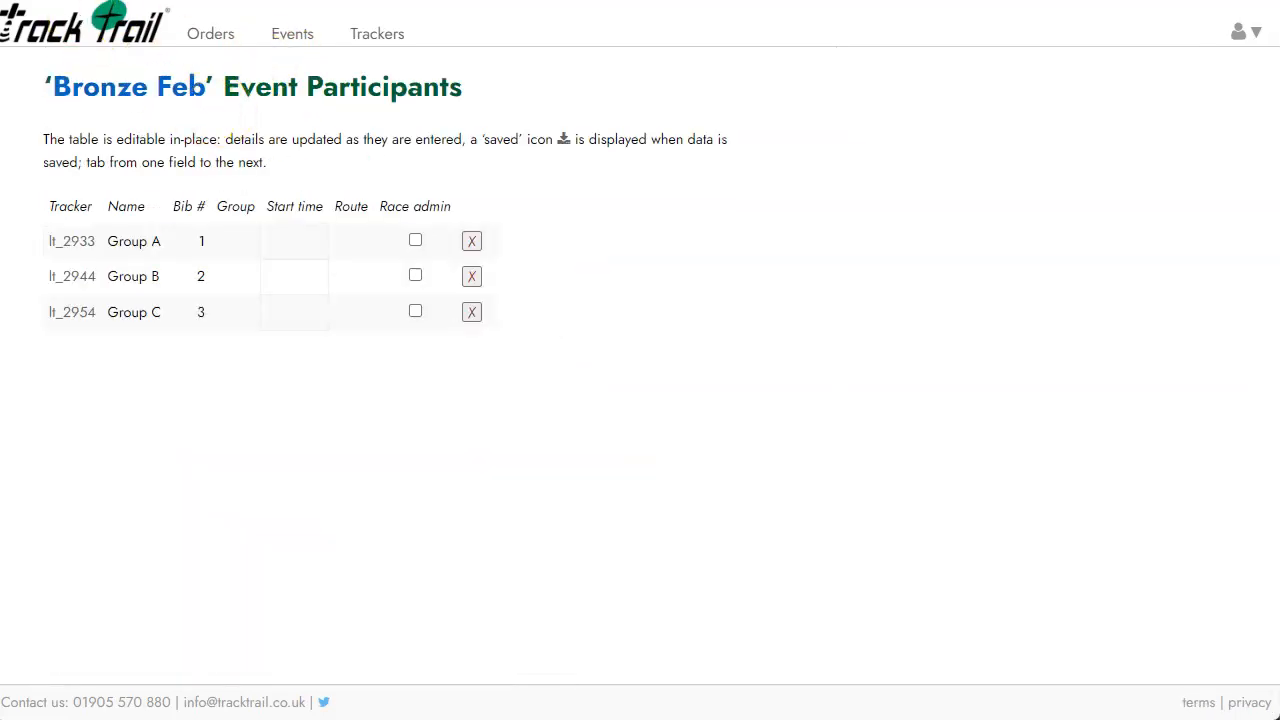
{"action": "key", "text": "alt+Left"}
{"action": "scroll", "coordinate": [277, 286], "scroll_direction": "down", "scroll_amount": 4}
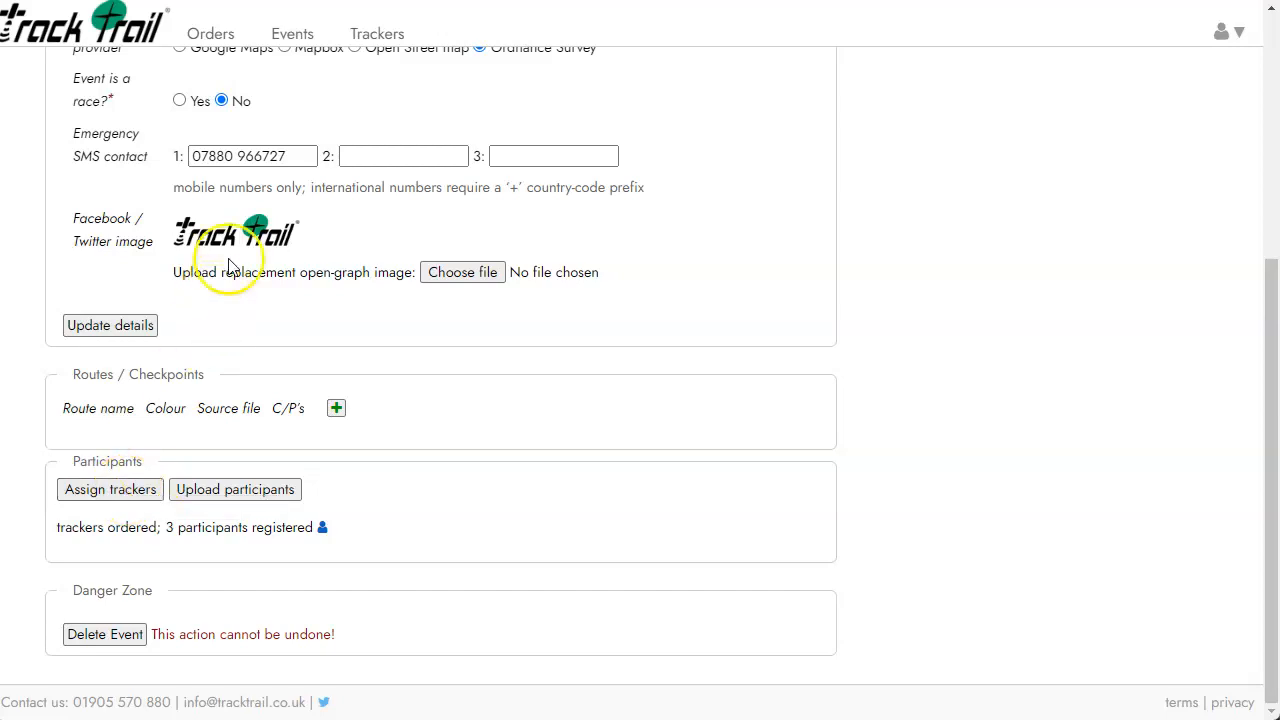
{"action": "scroll", "coordinate": [229, 271], "scroll_direction": "up", "scroll_amount": 4}
List forthcoming events and open Bronze Feb for editing.
{"action": "left_click", "coordinate": [295, 36]}
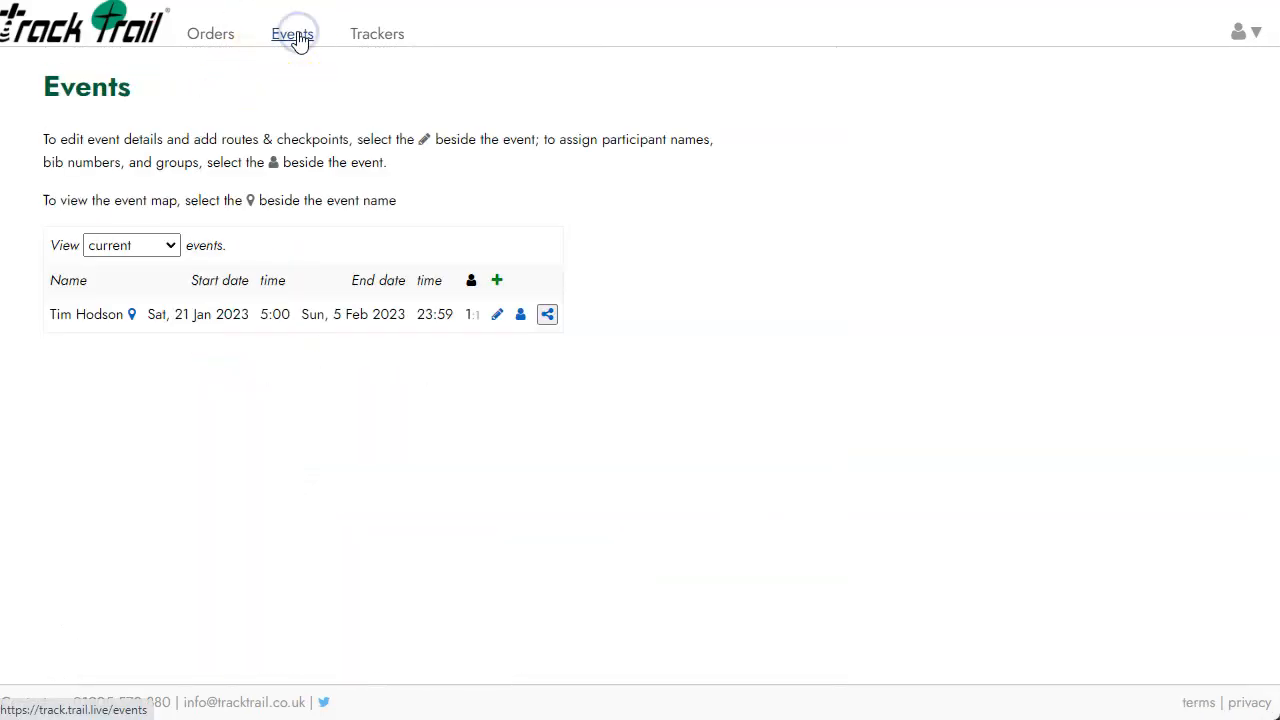
{"action": "left_click", "coordinate": [134, 245]}
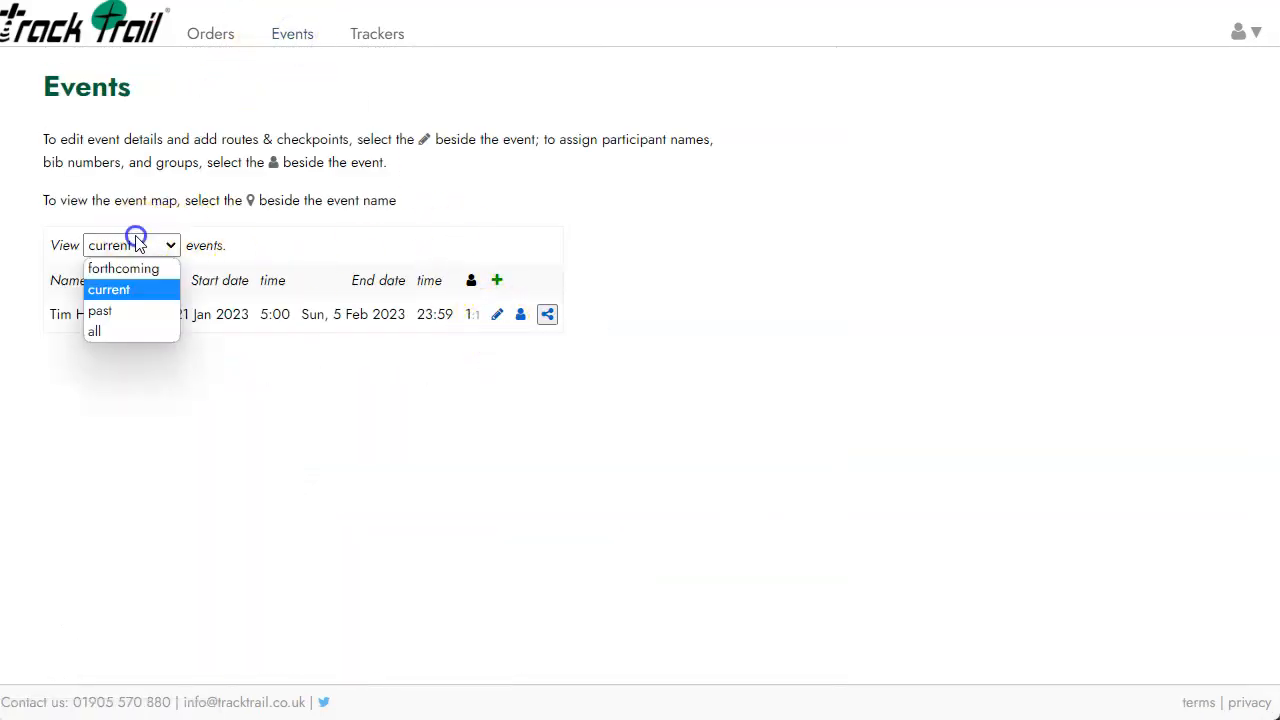
{"action": "left_click", "coordinate": [110, 266]}
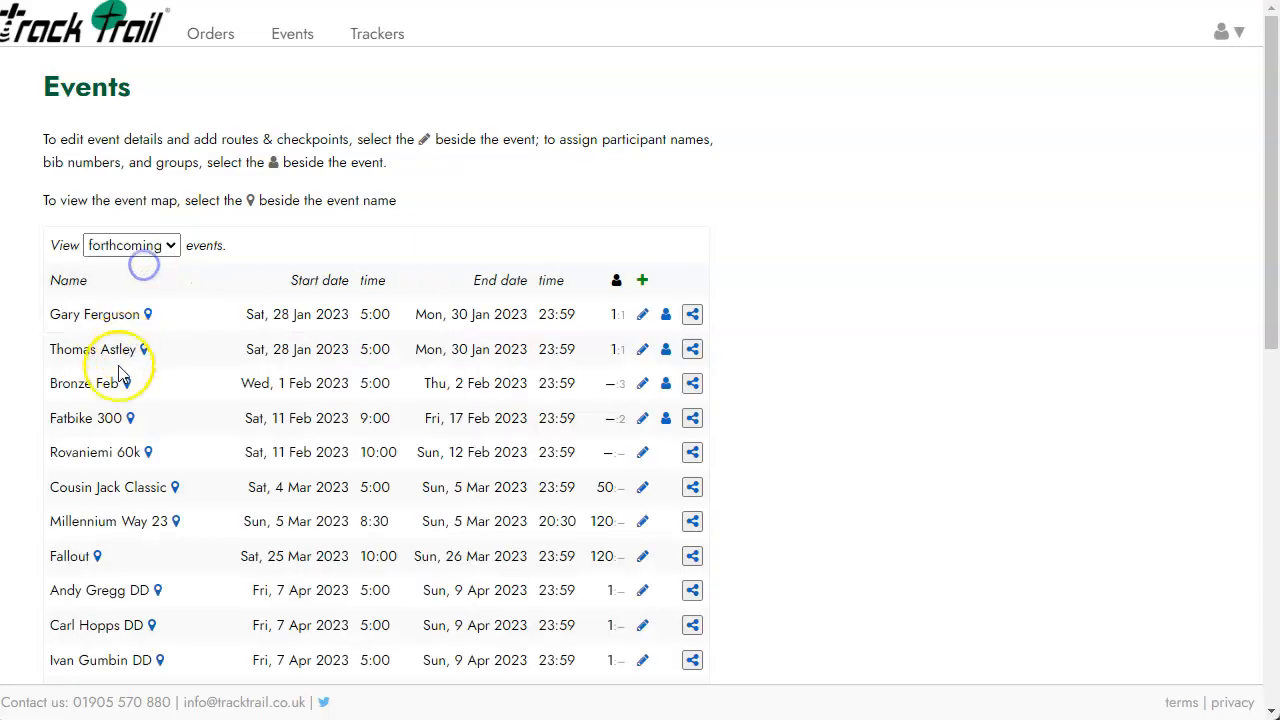
{"action": "left_click", "coordinate": [643, 384]}
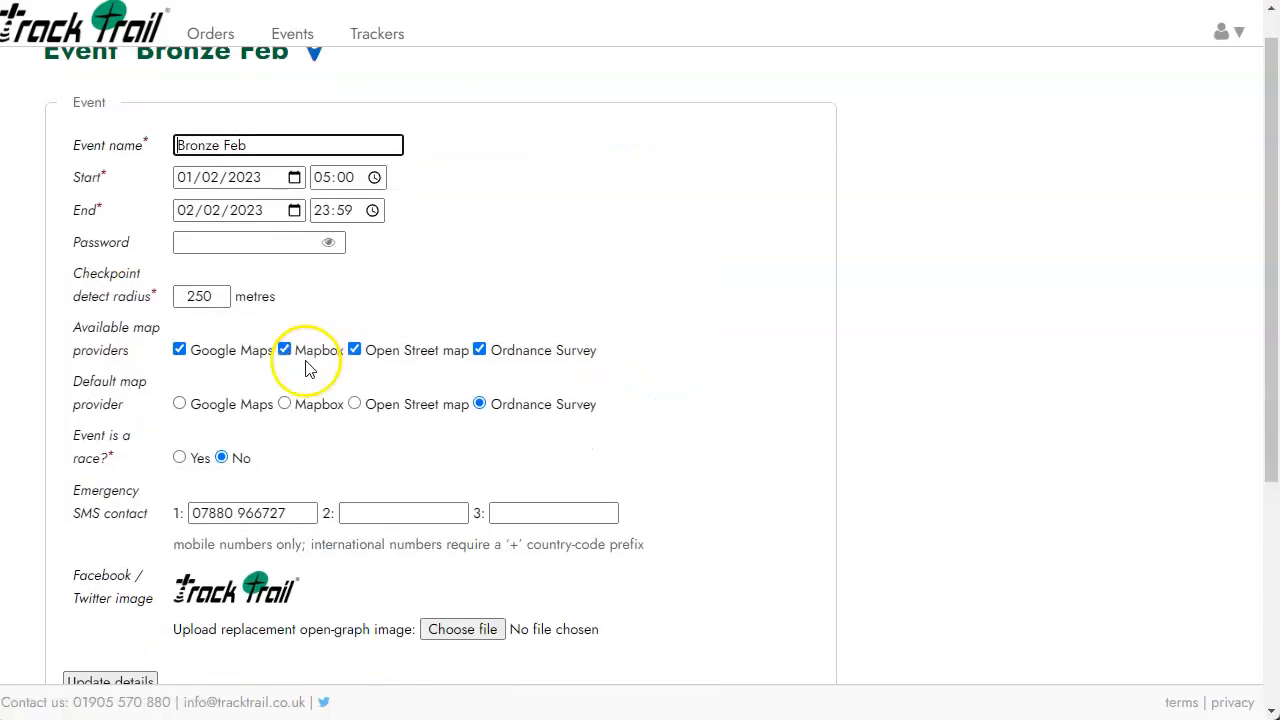
{"action": "scroll", "coordinate": [300, 370], "scroll_direction": "down", "scroll_amount": 4}
Close the Assign Trackers dialog, keeping the three trackers assigned.
{"action": "left_click", "coordinate": [112, 489]}
{"action": "left_click", "coordinate": [286, 409]}
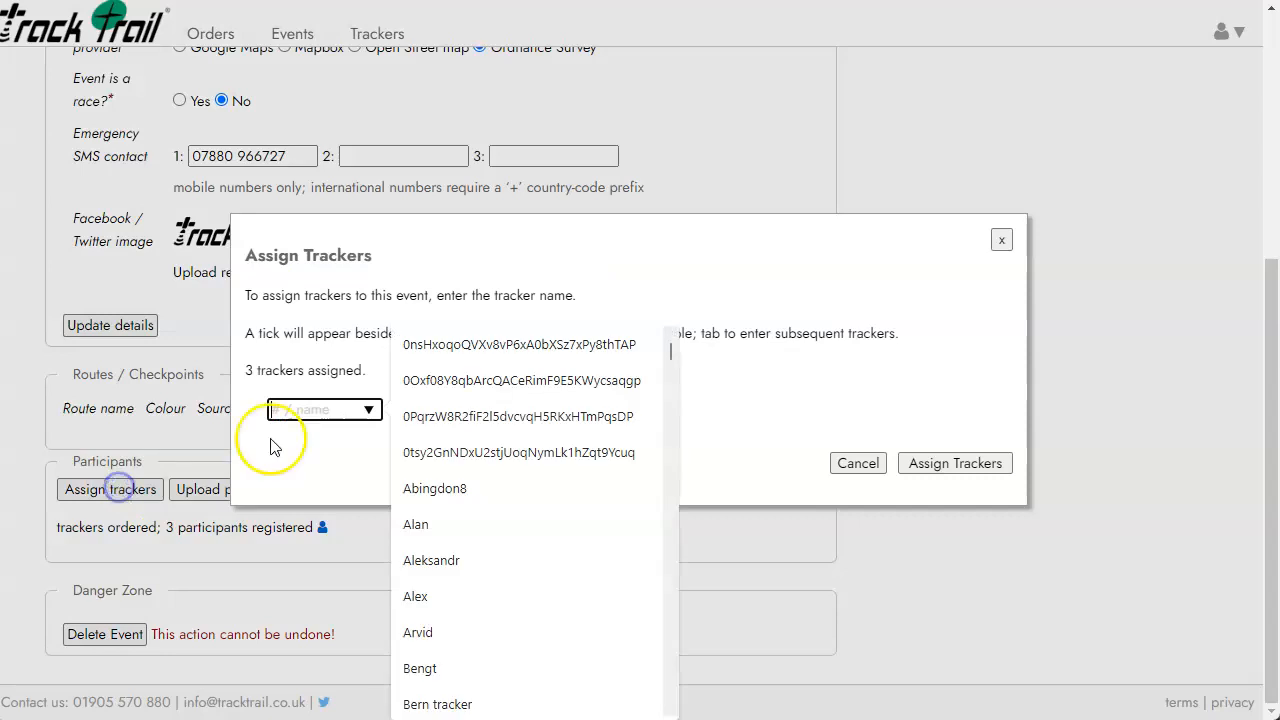
{"action": "left_click", "coordinate": [425, 410]}
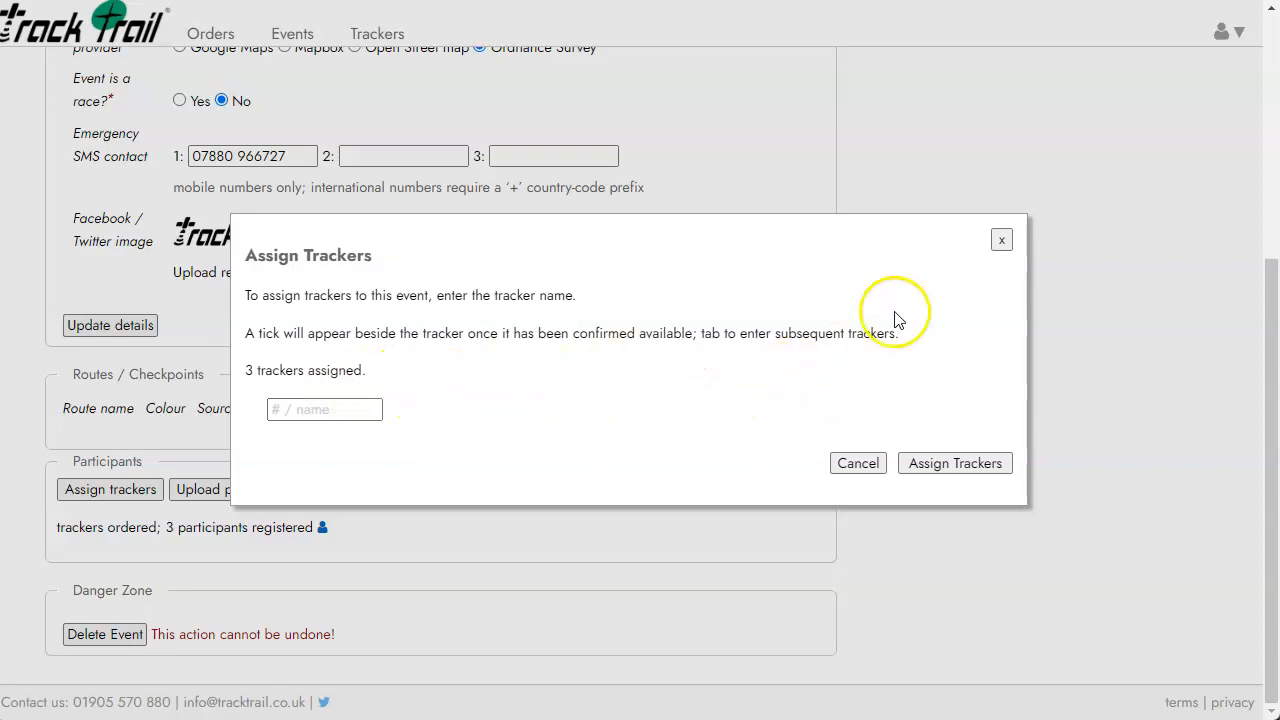
{"action": "left_click", "coordinate": [1001, 240]}
Check Bronze Feb's participant list, then return to the Events page.
{"action": "left_click", "coordinate": [326, 529]}
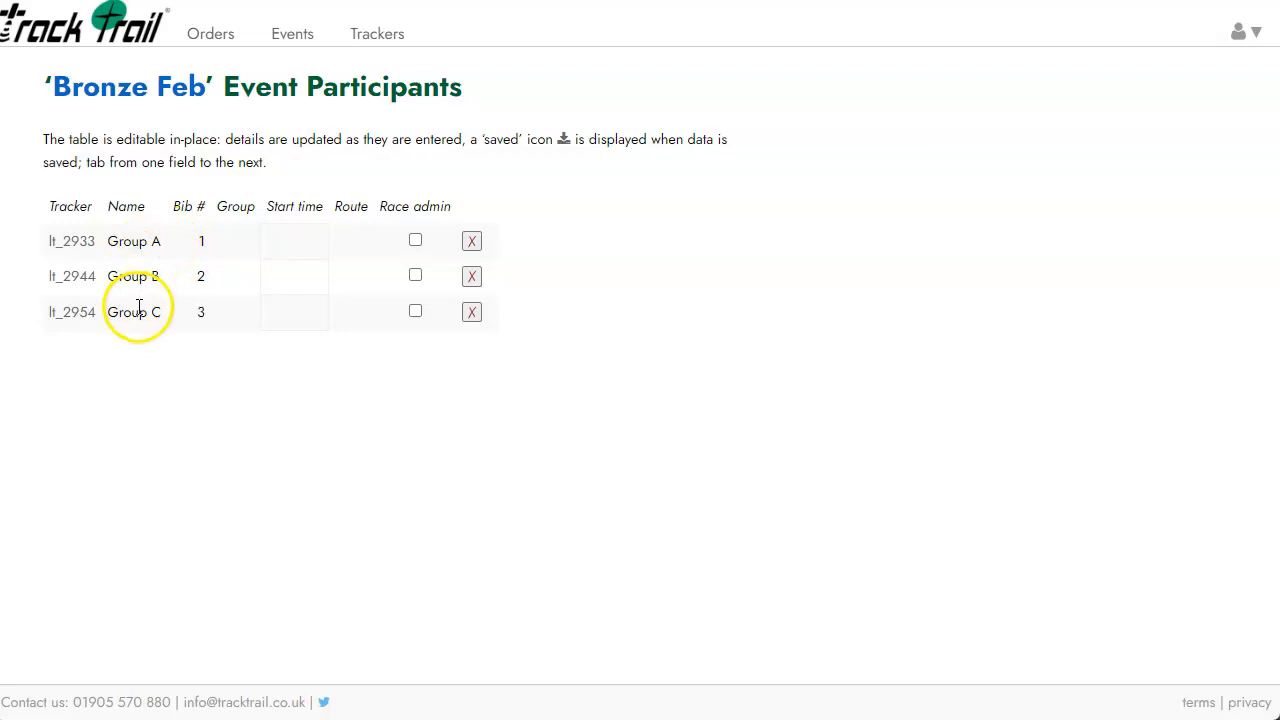
{"action": "left_click", "coordinate": [168, 88]}
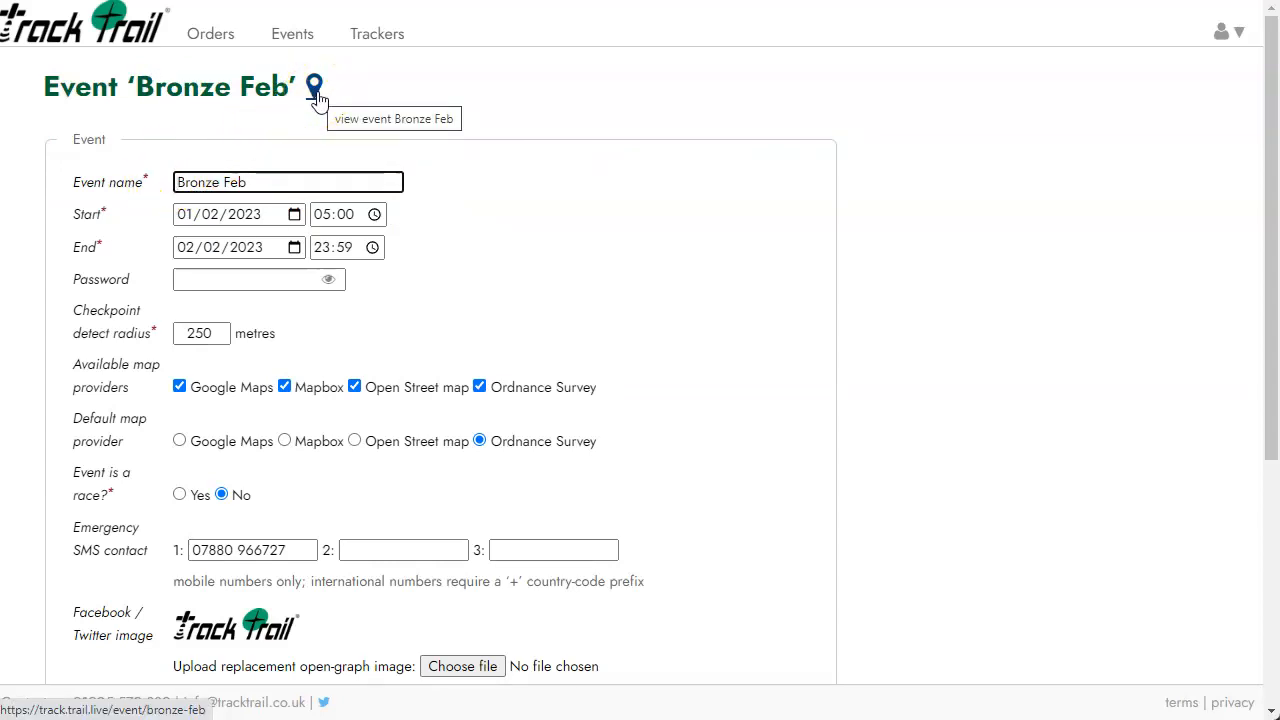
{"action": "left_click", "coordinate": [295, 35]}
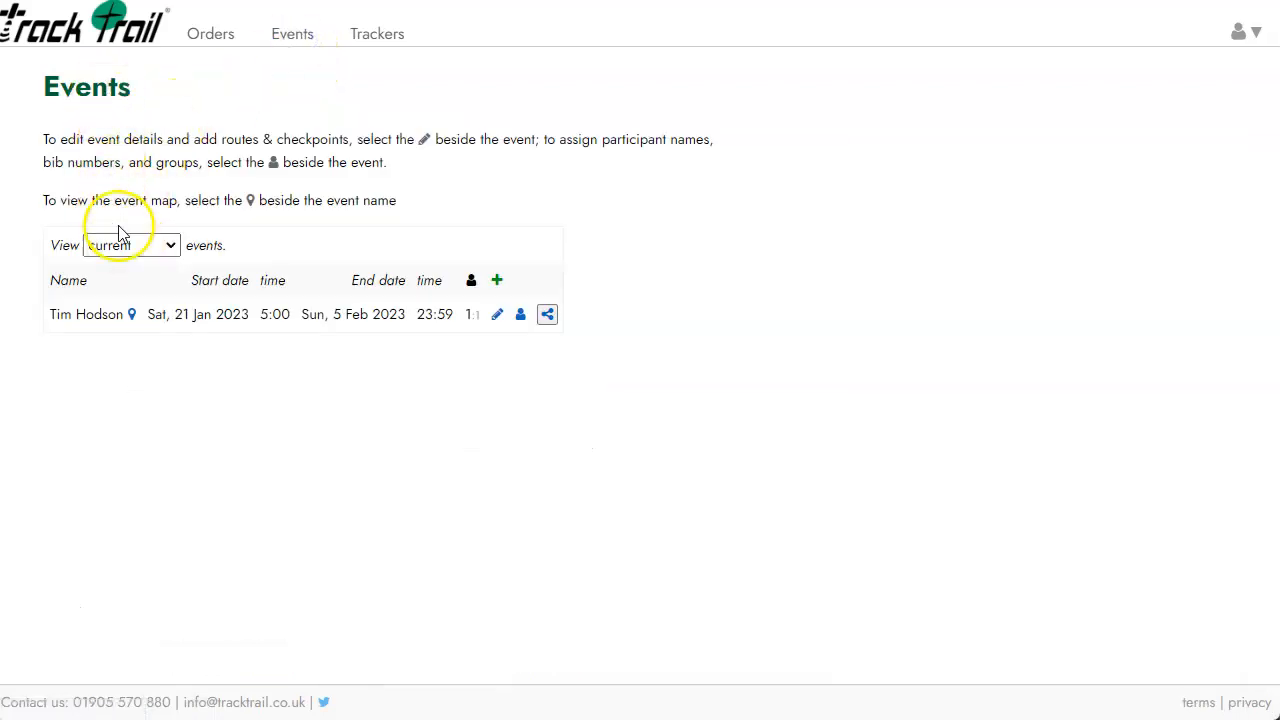
View forthcoming events, then open and dismiss the share panel for Bronze Feb.
{"action": "left_click", "coordinate": [134, 246]}
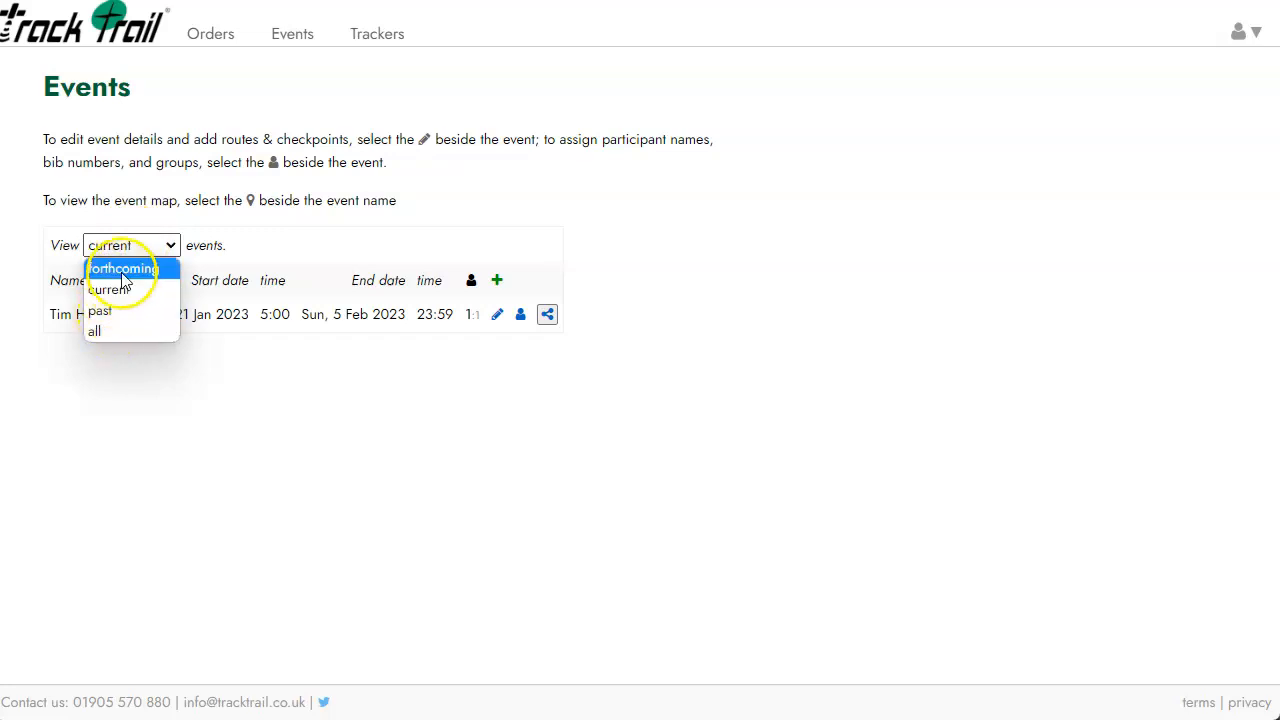
{"action": "left_click", "coordinate": [122, 270]}
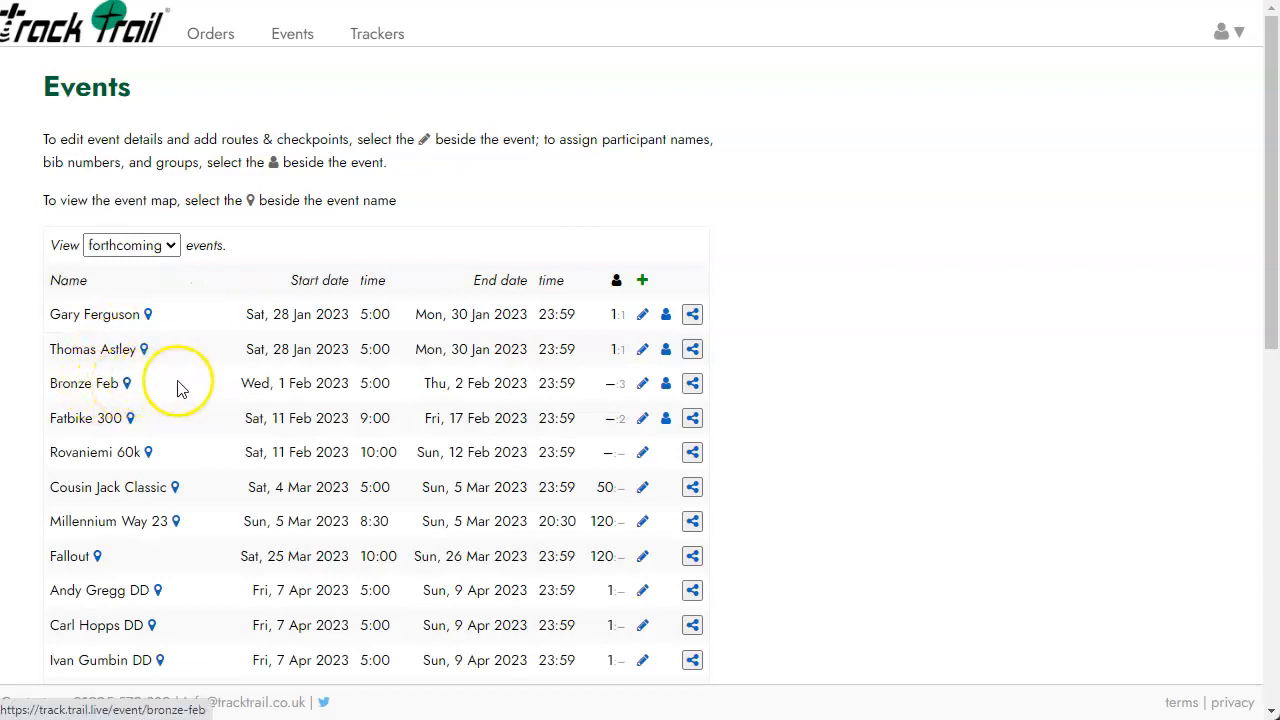
{"action": "left_click", "coordinate": [689, 387]}
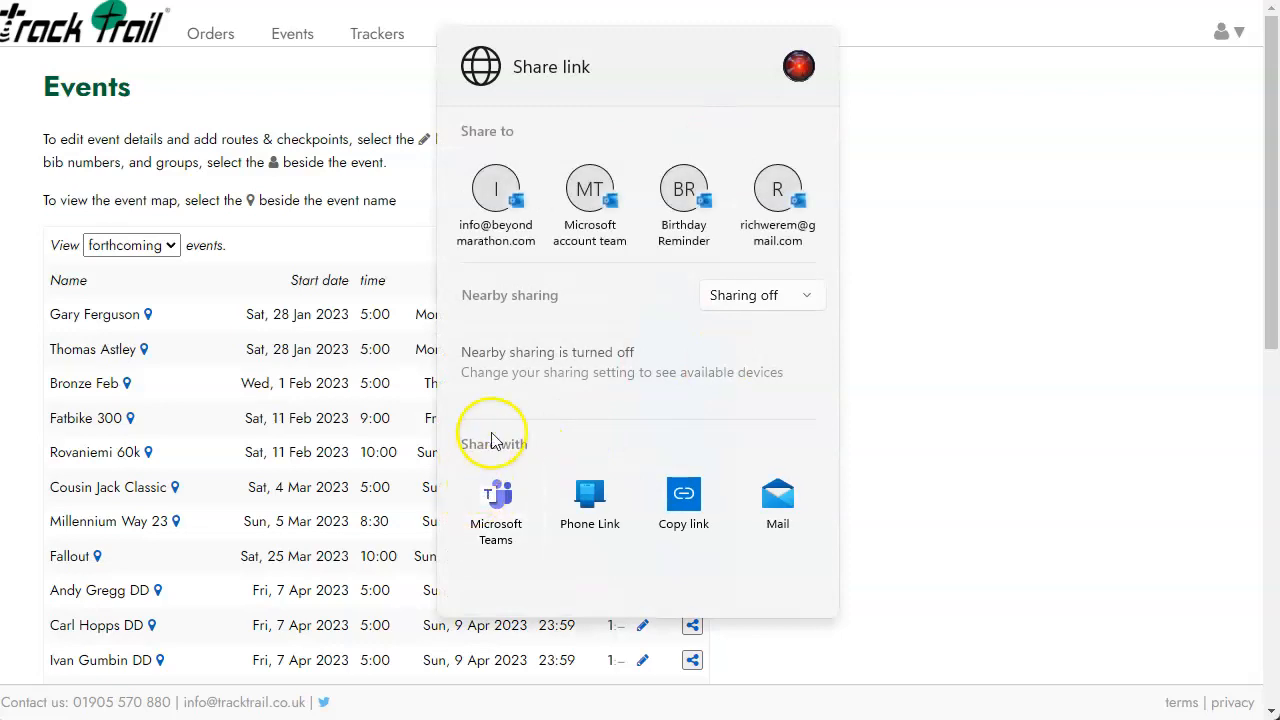
{"action": "left_click", "coordinate": [931, 251]}
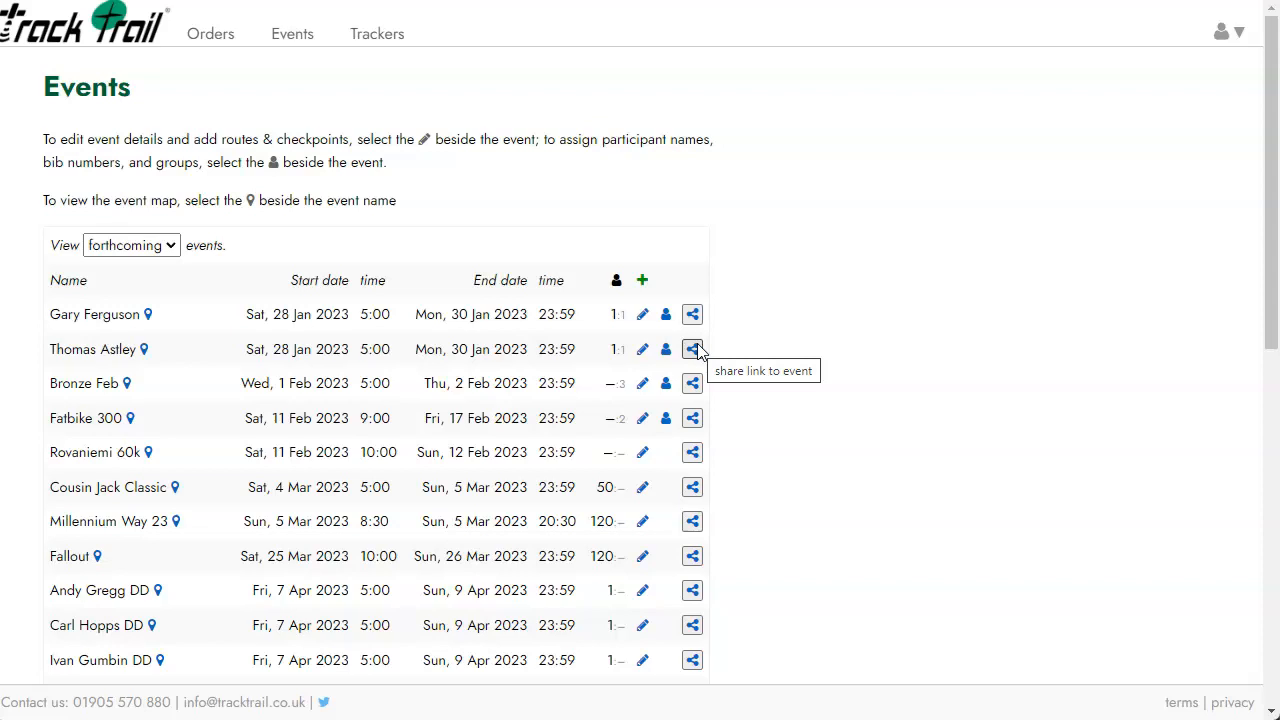
Open the Bronze Feb event map after backing out of a wrongly opened event map.
{"action": "left_click", "coordinate": [145, 349]}
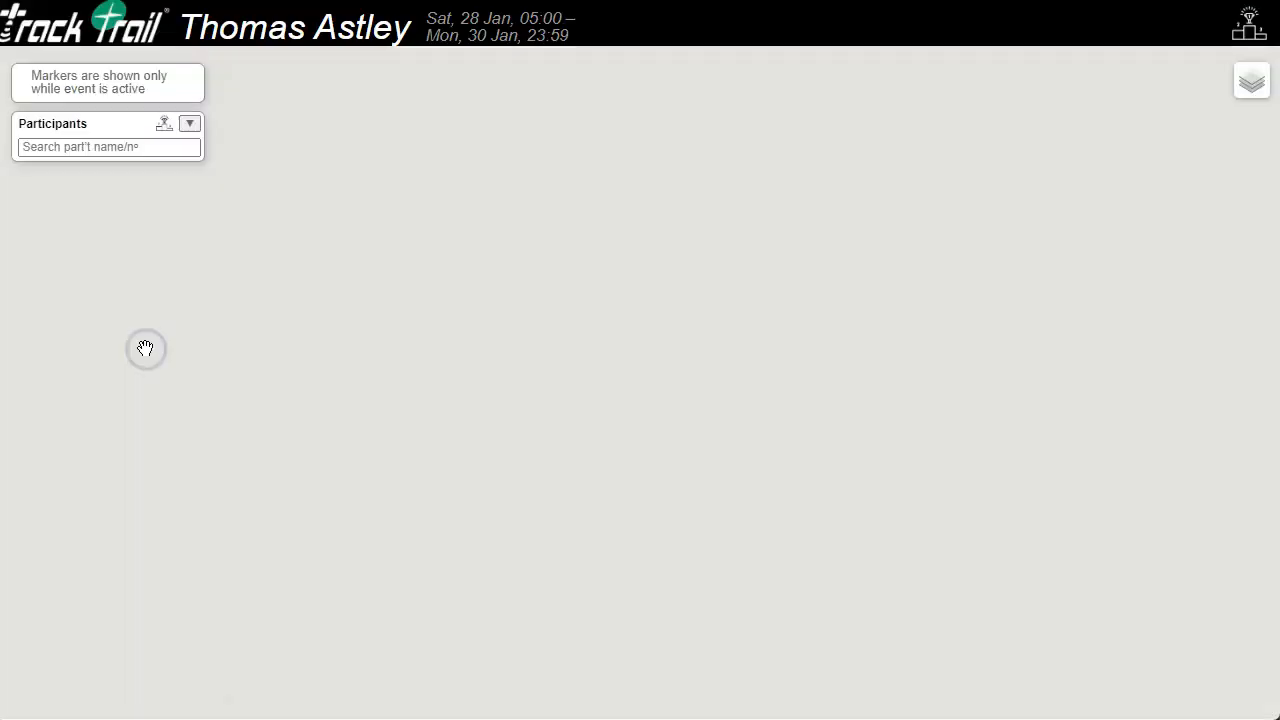
{"action": "key", "text": "alt+Left"}
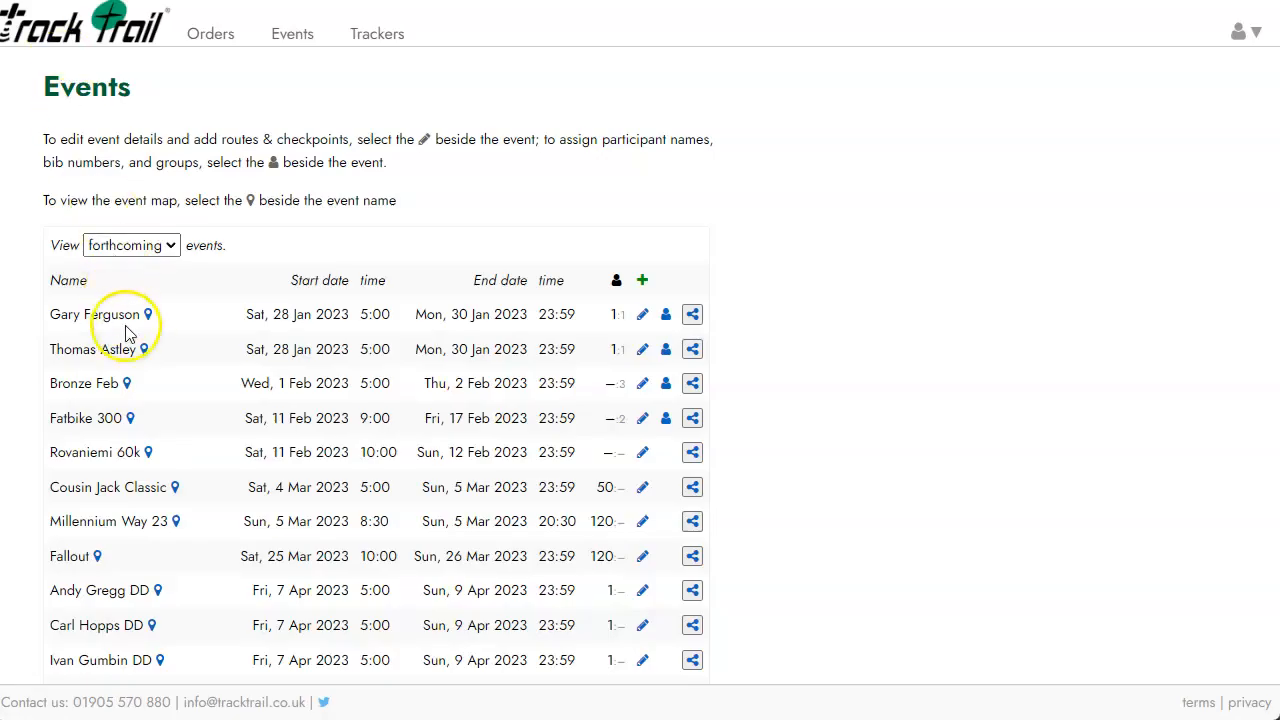
{"action": "left_click", "coordinate": [128, 384]}
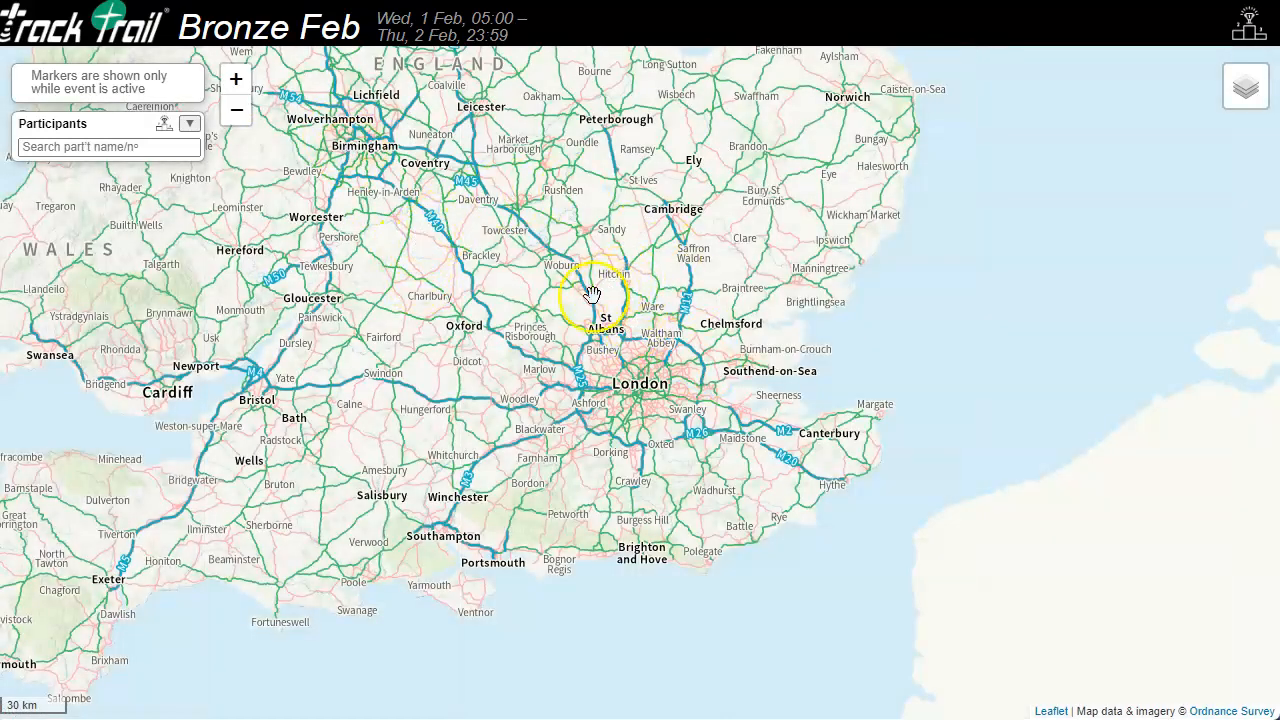
Pan and zoom the Bronze Feb map over southern England.
{"action": "left_click_drag", "start_coordinate": [587, 293], "coordinate": [762, 354]}
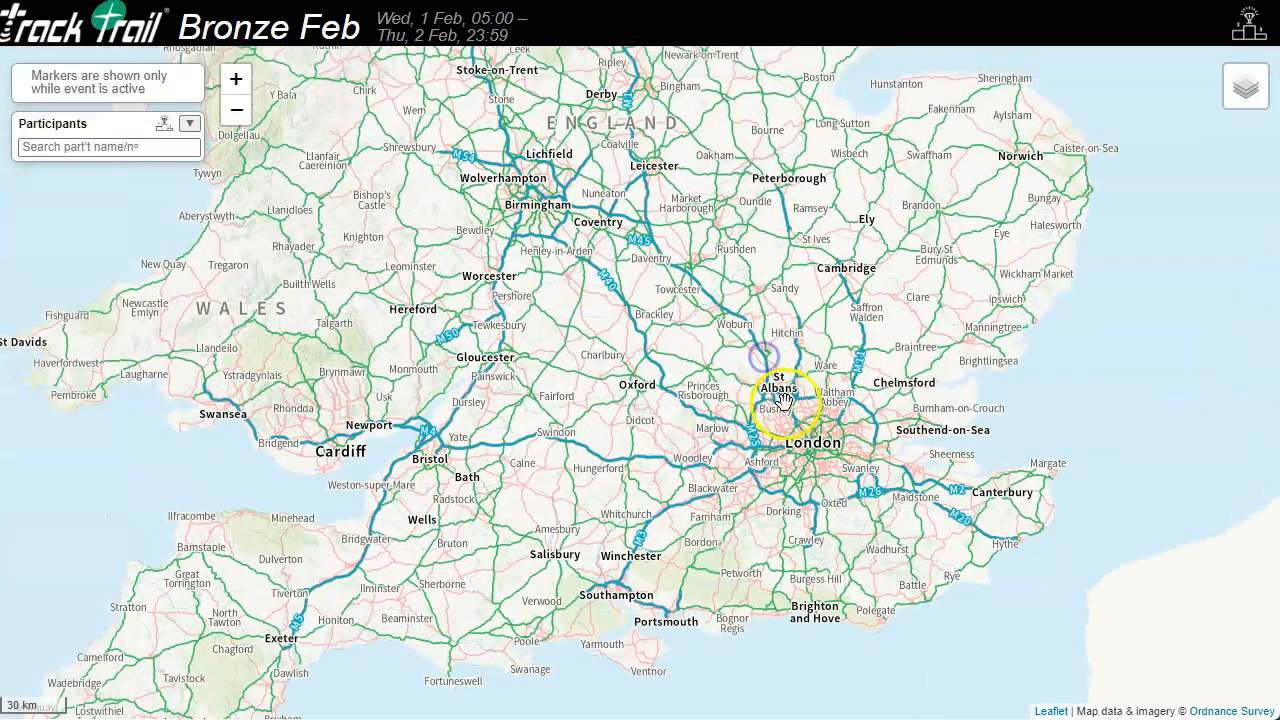
{"action": "left_click_drag", "start_coordinate": [651, 288], "coordinate": [704, 308]}
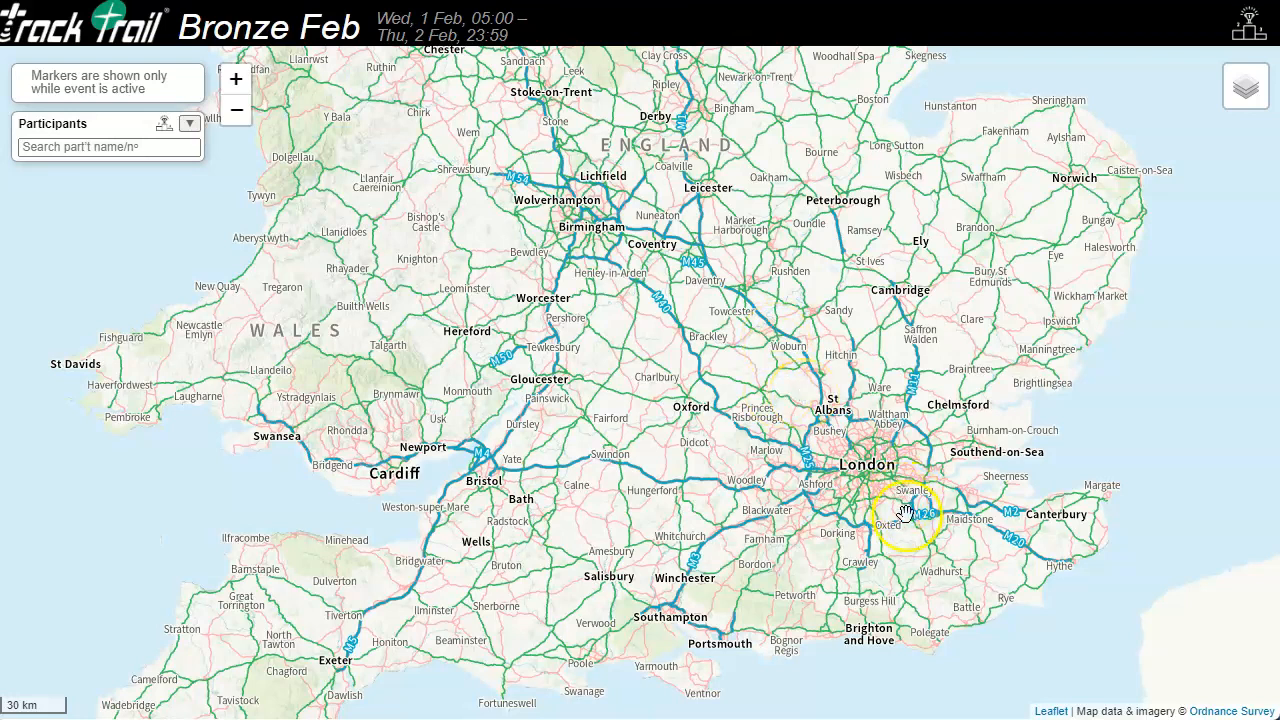
{"action": "scroll", "coordinate": [694, 414], "scroll_direction": "up", "scroll_amount": 3}
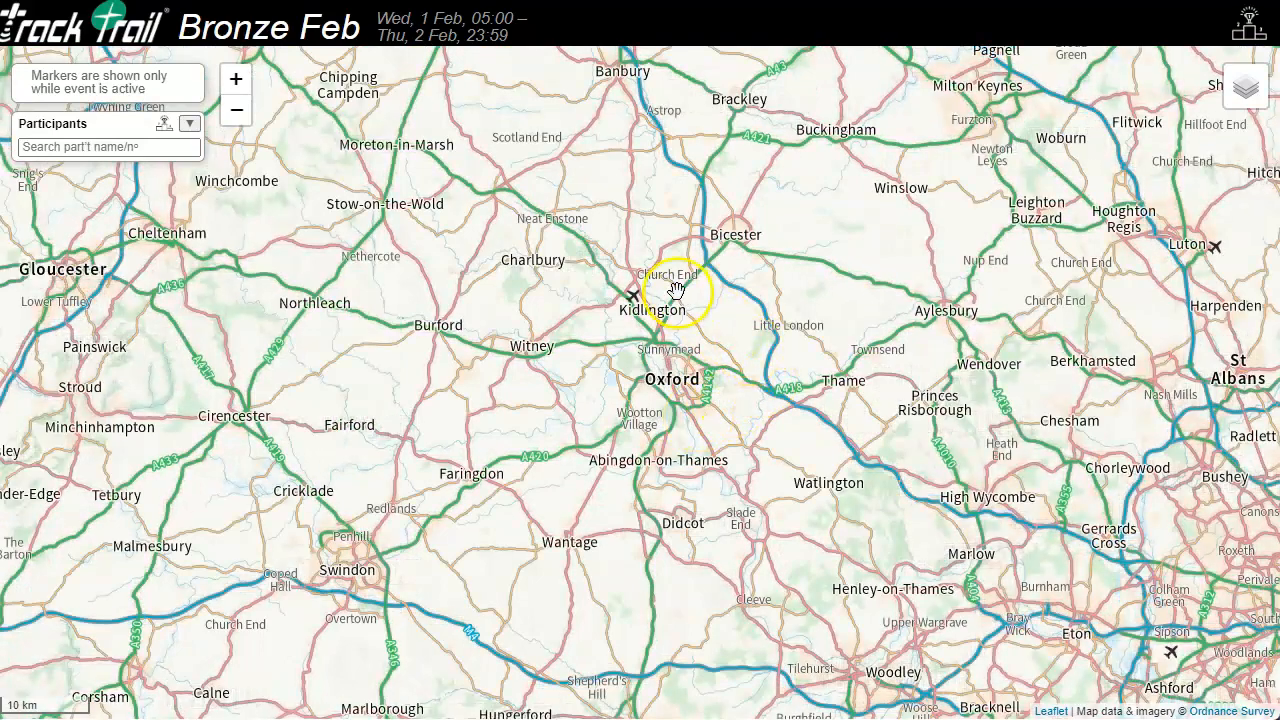
{"action": "scroll", "coordinate": [668, 360], "scroll_direction": "down", "scroll_amount": 3}
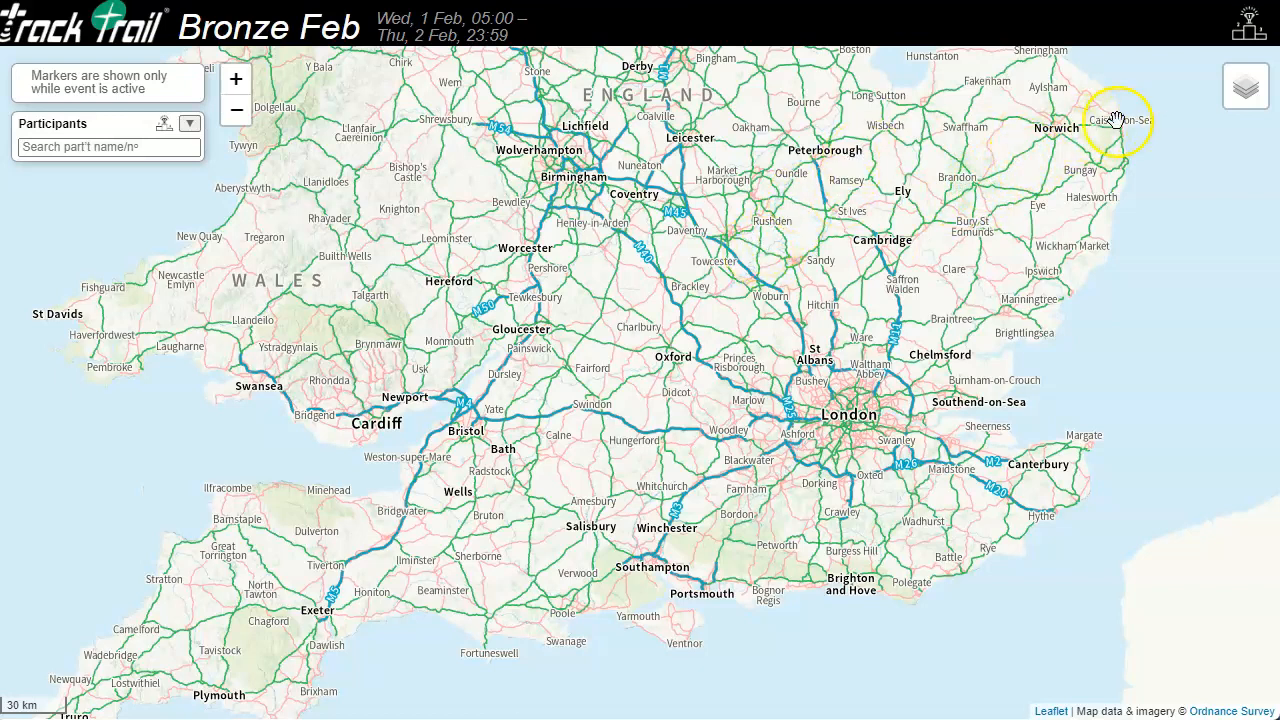
{"action": "mouse_move", "coordinate": [1238, 96]}
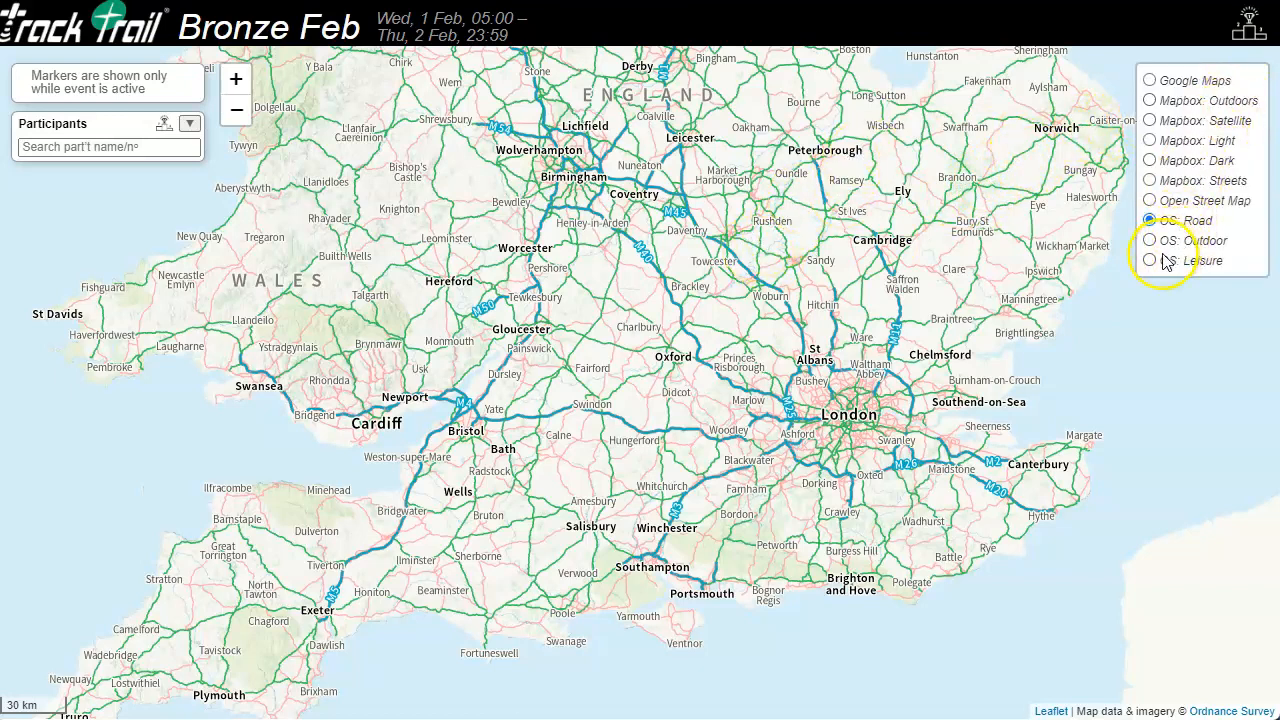
Switch to OS: Leisure, zoom in on Hyde End near Brimpton, and check participants Group A–C.
{"action": "left_click", "coordinate": [1150, 261]}
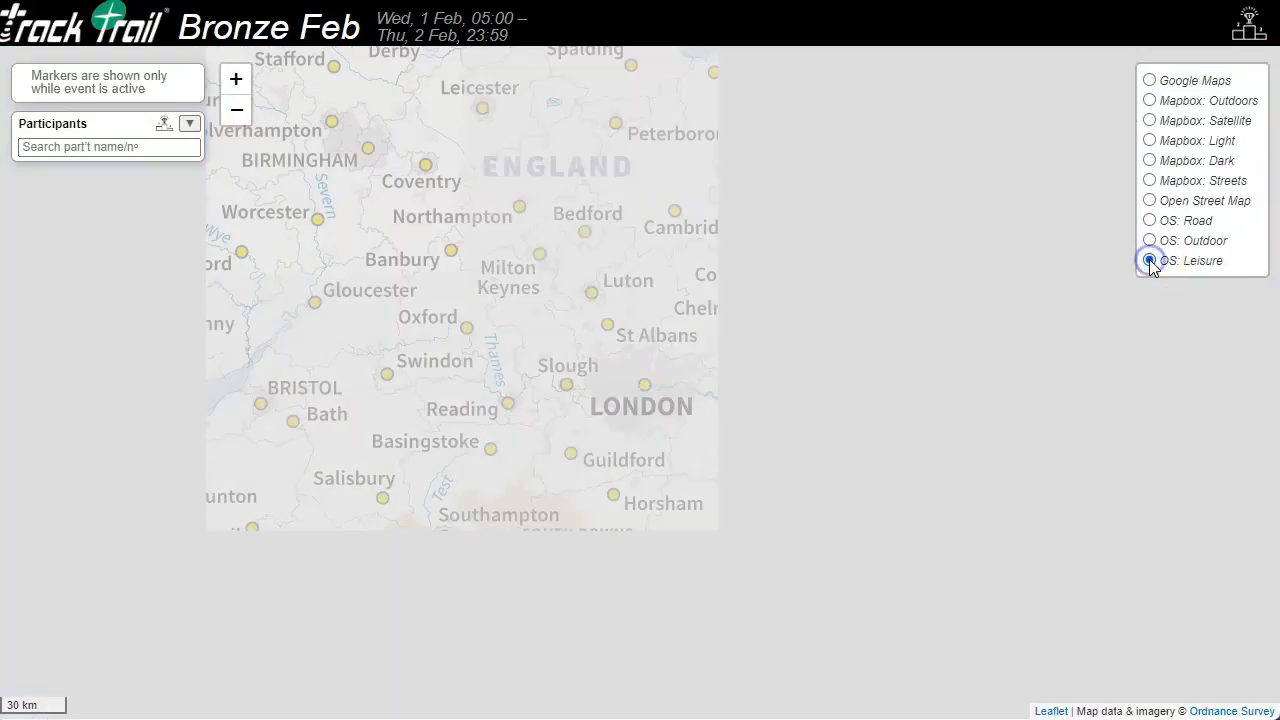
{"action": "scroll", "coordinate": [450, 447], "scroll_direction": "up", "scroll_amount": 1}
{"action": "scroll", "coordinate": [450, 447], "scroll_direction": "up", "scroll_amount": 4}
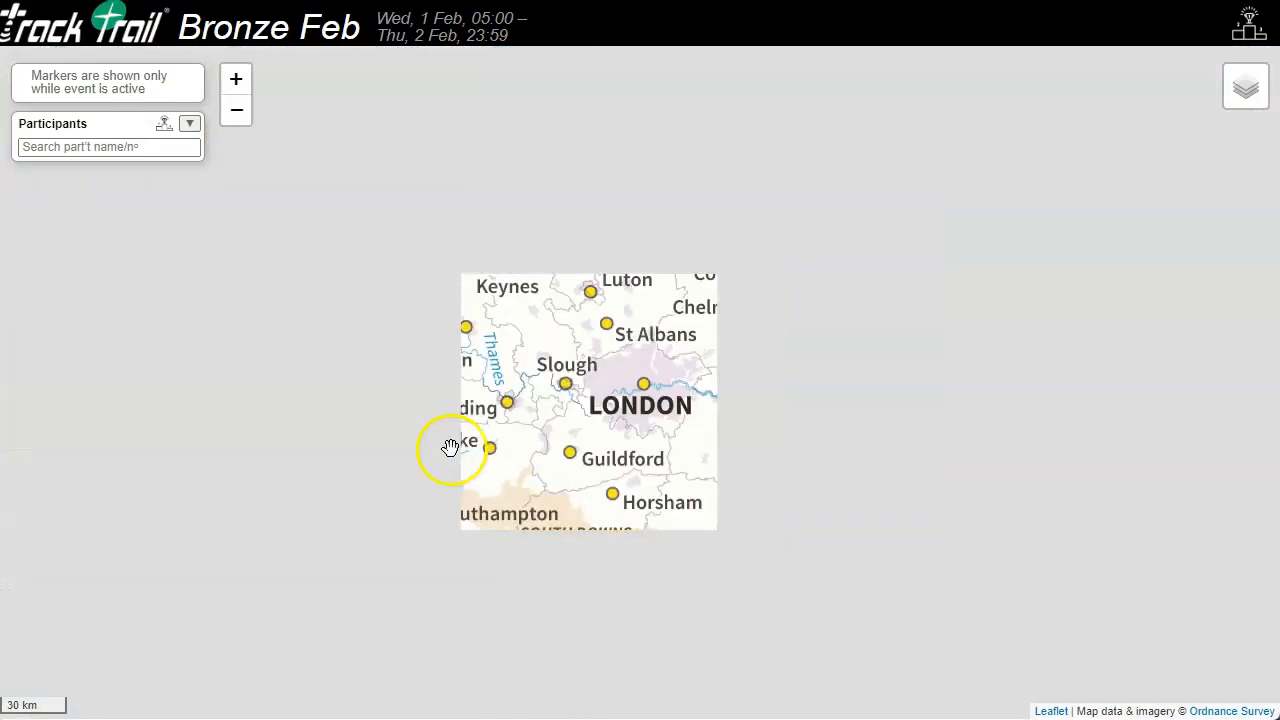
{"action": "scroll", "coordinate": [536, 372], "scroll_direction": "up", "scroll_amount": 2}
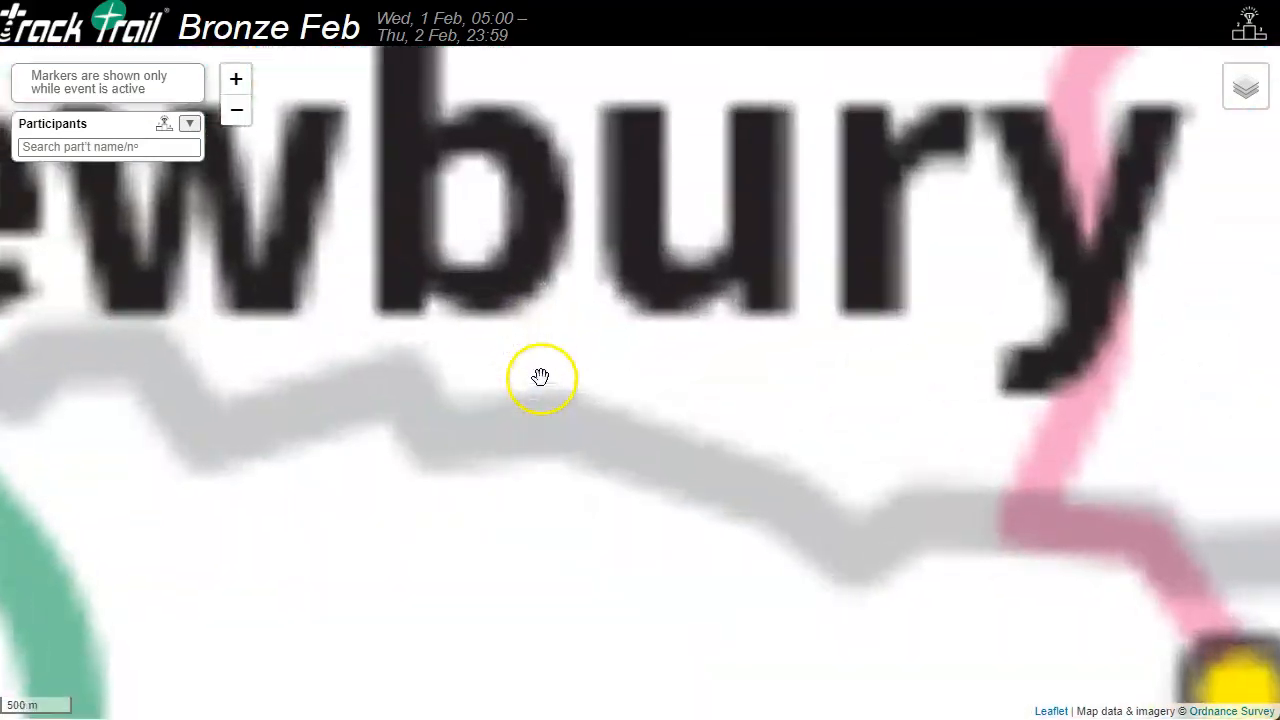
{"action": "scroll", "coordinate": [518, 382], "scroll_direction": "up", "scroll_amount": 3}
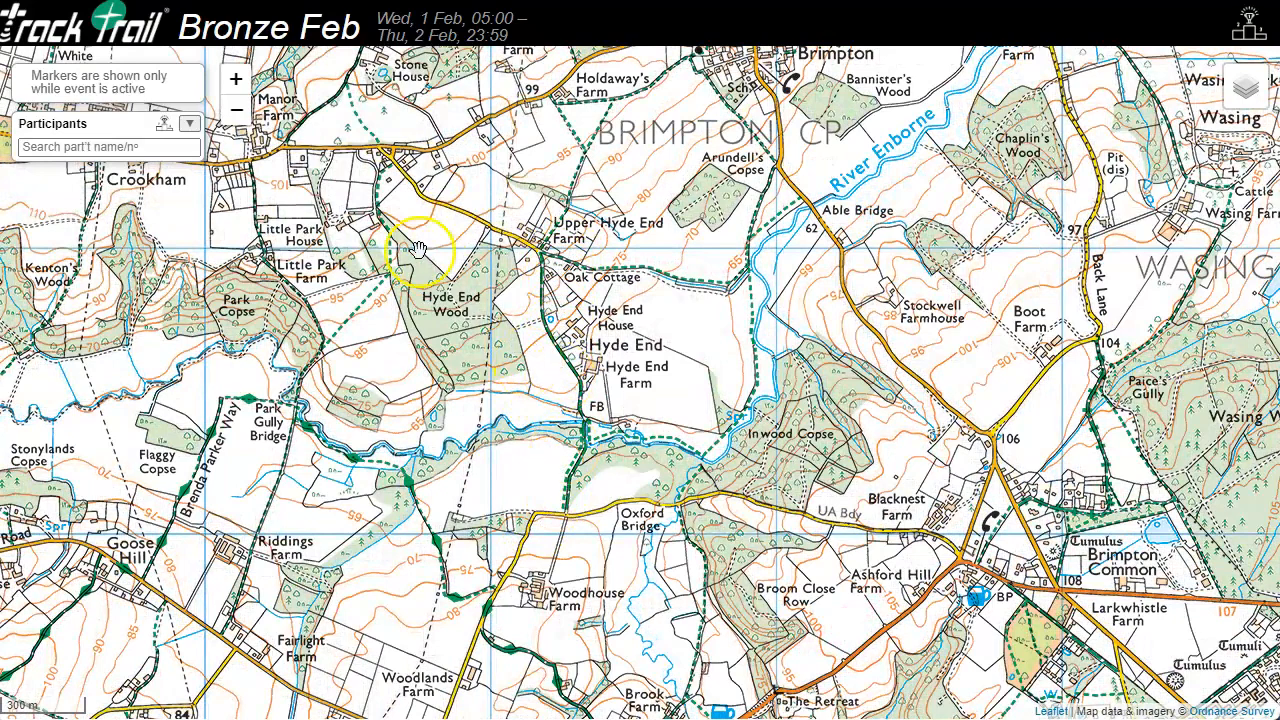
{"action": "left_click", "coordinate": [190, 124]}
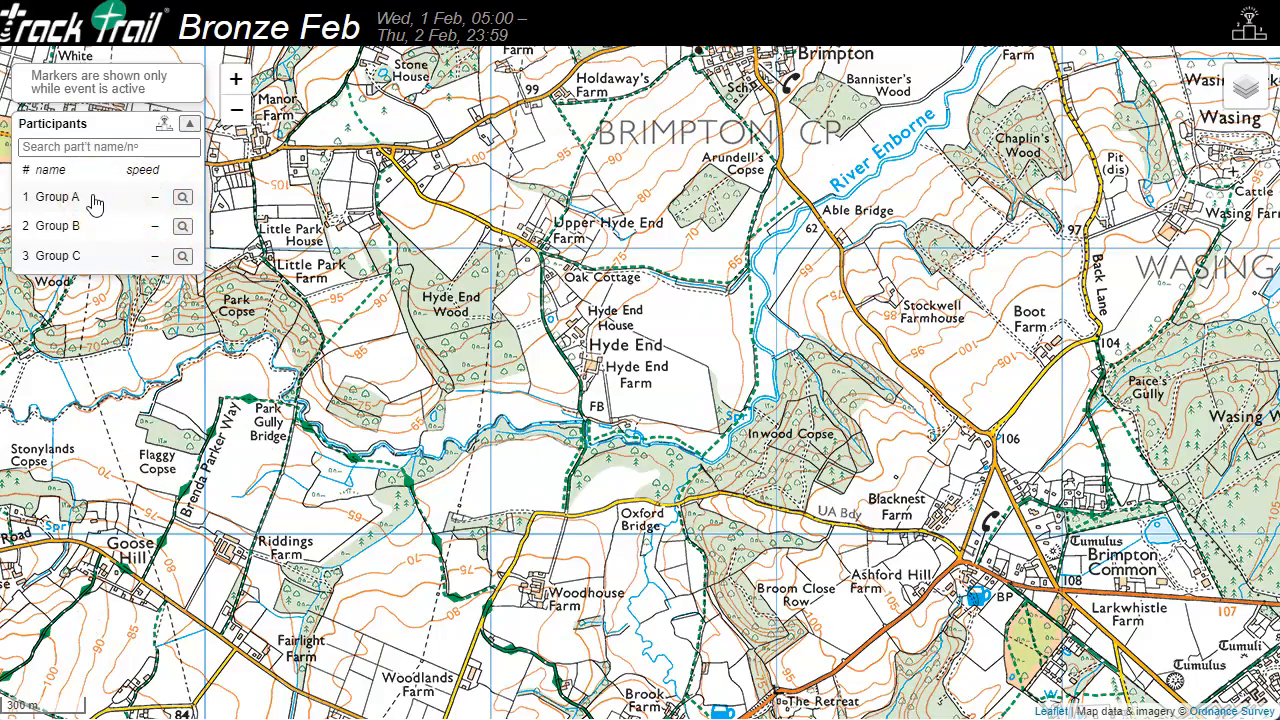
{"action": "left_click", "coordinate": [445, 224]}
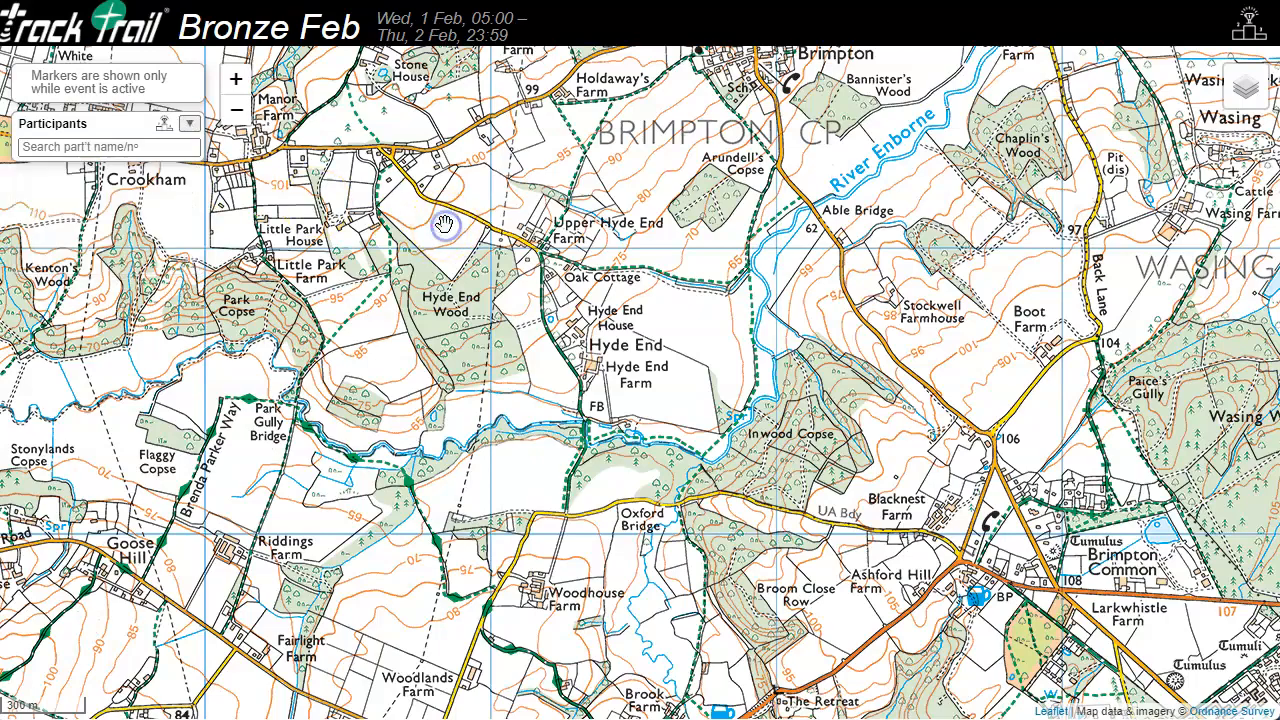